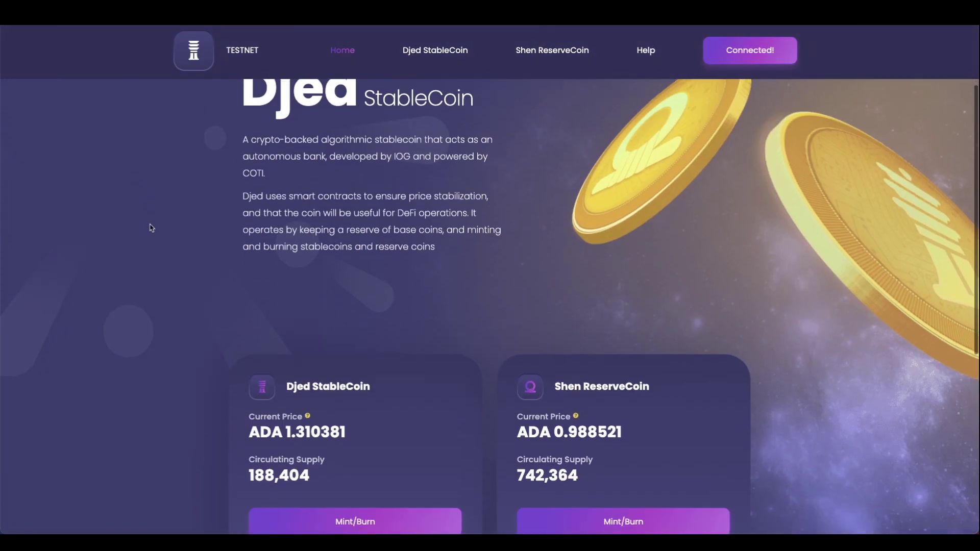
Submit a mint order for 100 SHEN from the Shen ReserveCoin card, costing about 103.85 ADA
scroll(153, 235, down, 3)
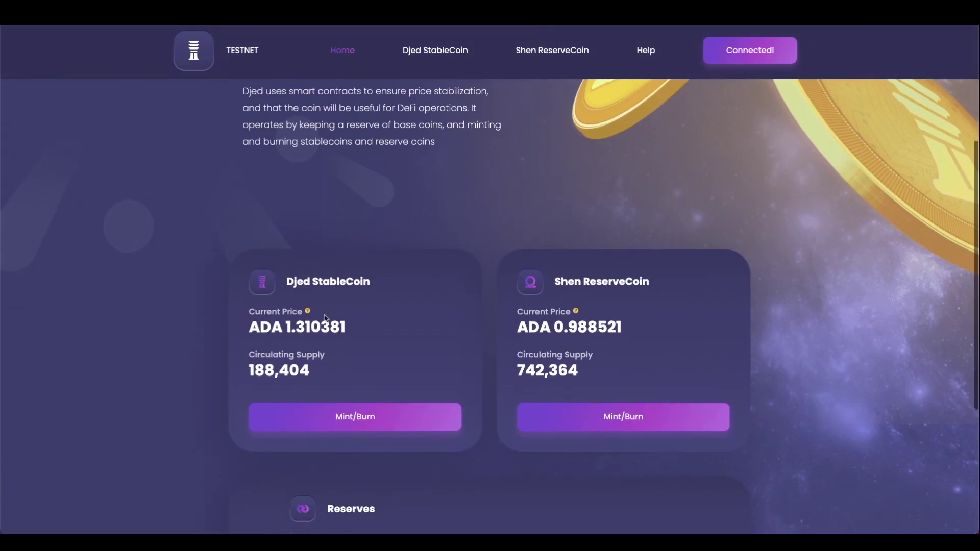
click(610, 414)
click(339, 253)
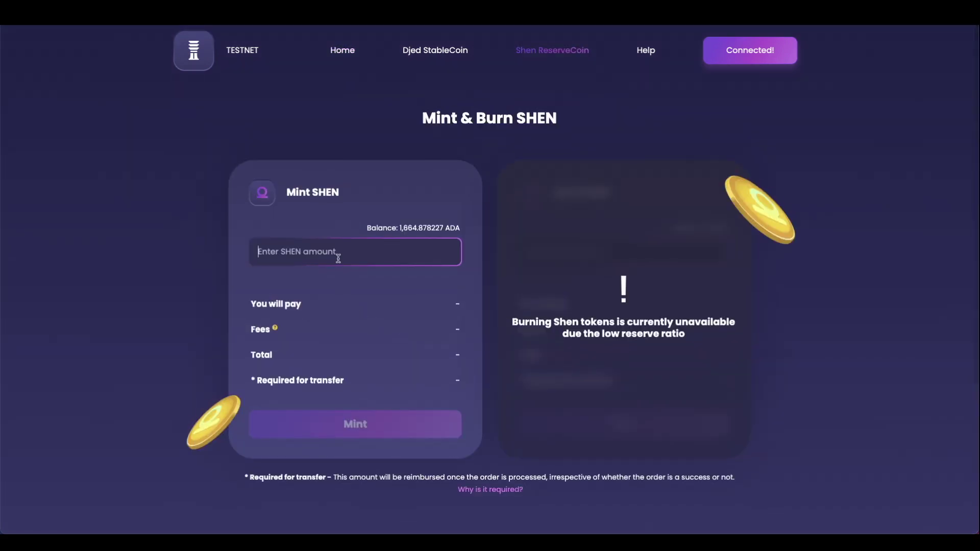
text(100)
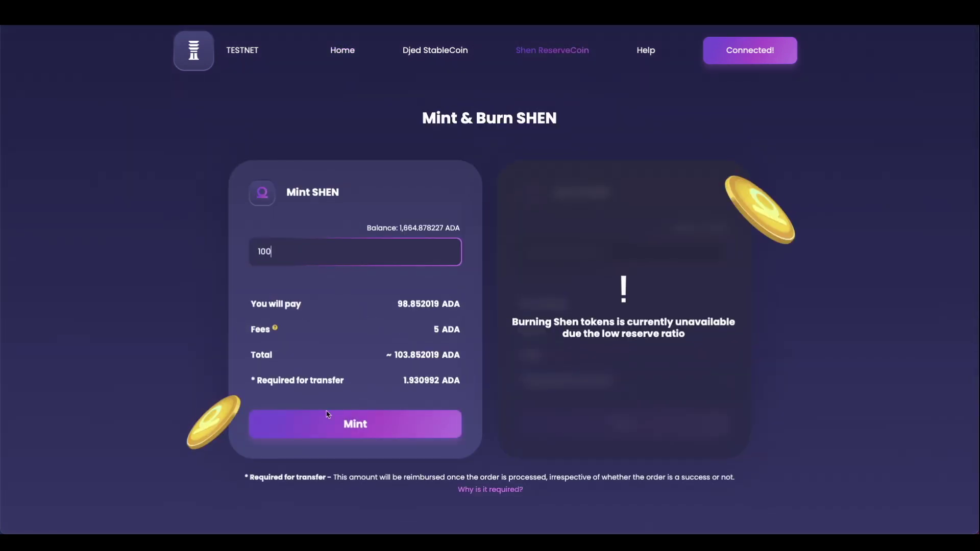
click(389, 429)
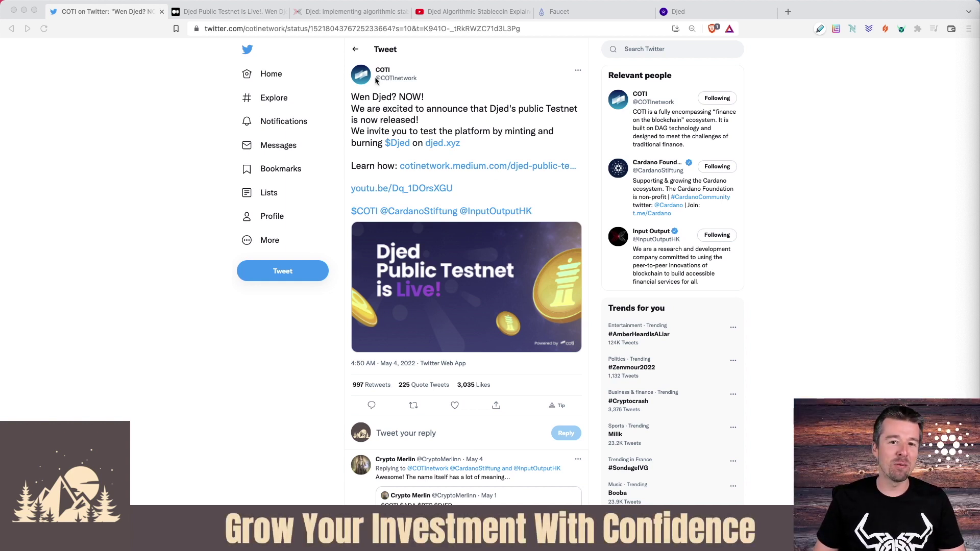
Skim COTI's testnet tweet, scroll through the Medium testnet article, then move to the IOHK Djed post
drag(351, 97, 381, 97)
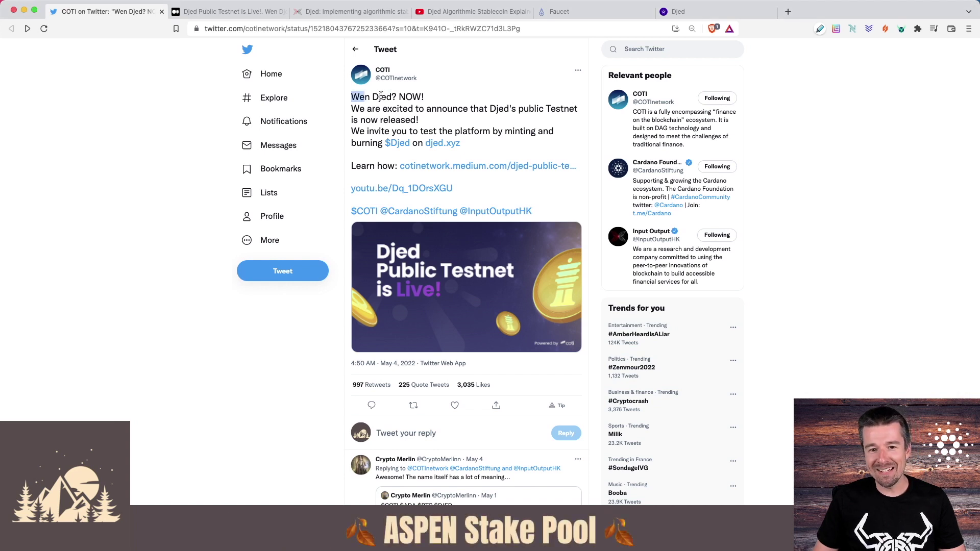
click(412, 105)
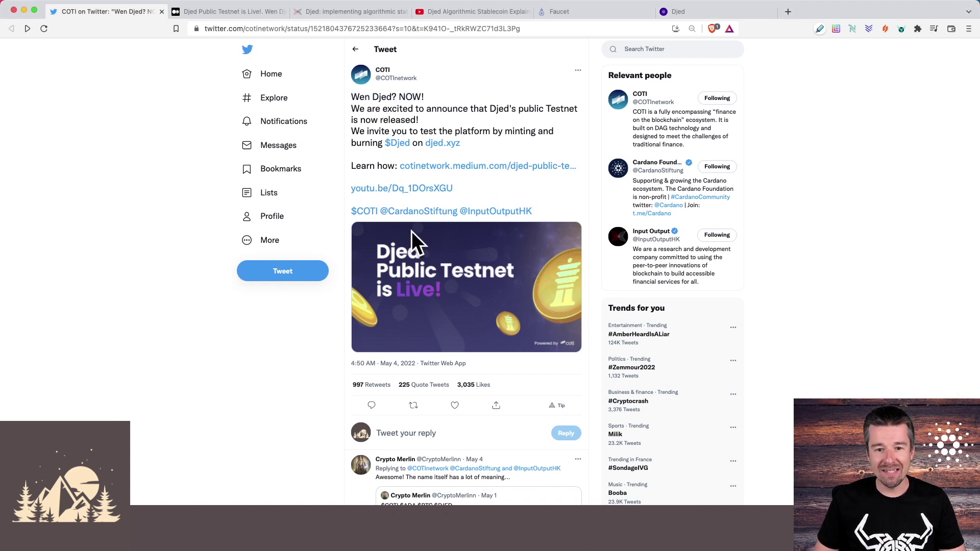
key(ctrl+Tab)
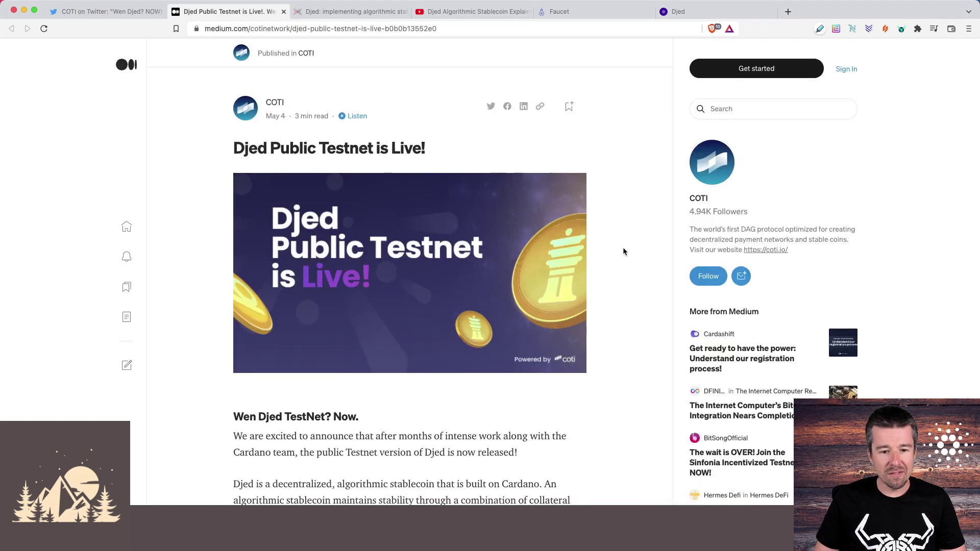
scroll(623, 247, down, 5)
scroll(623, 247, down, 3)
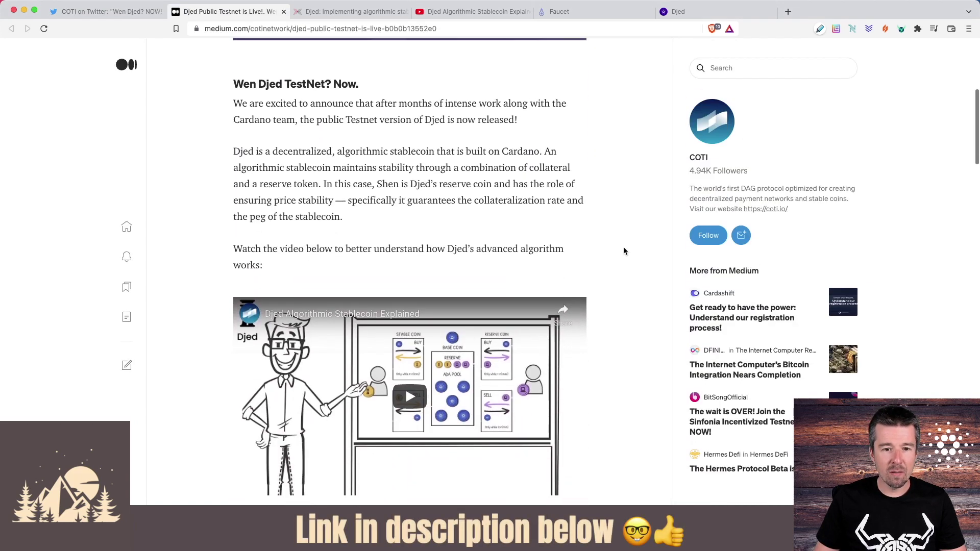
scroll(422, 253, down, 1)
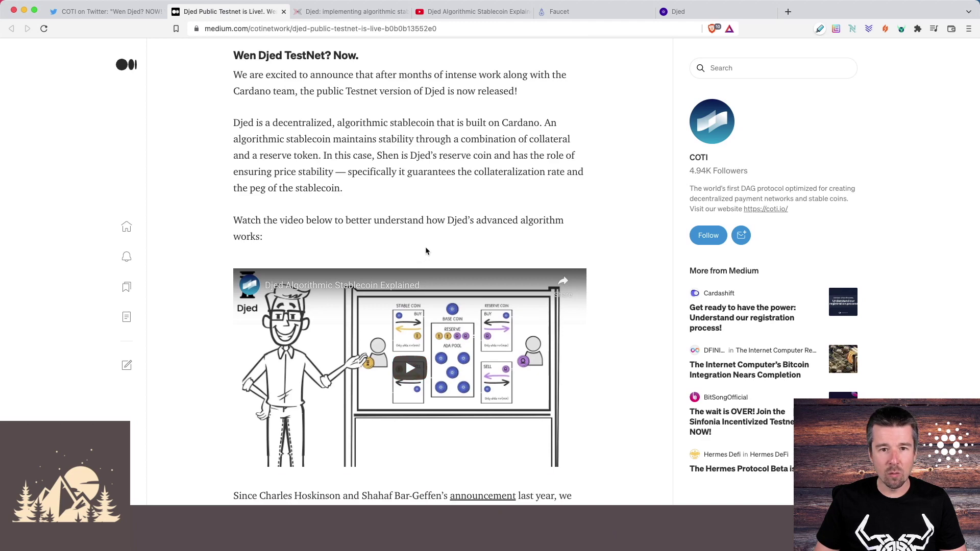
key(ctrl+Tab)
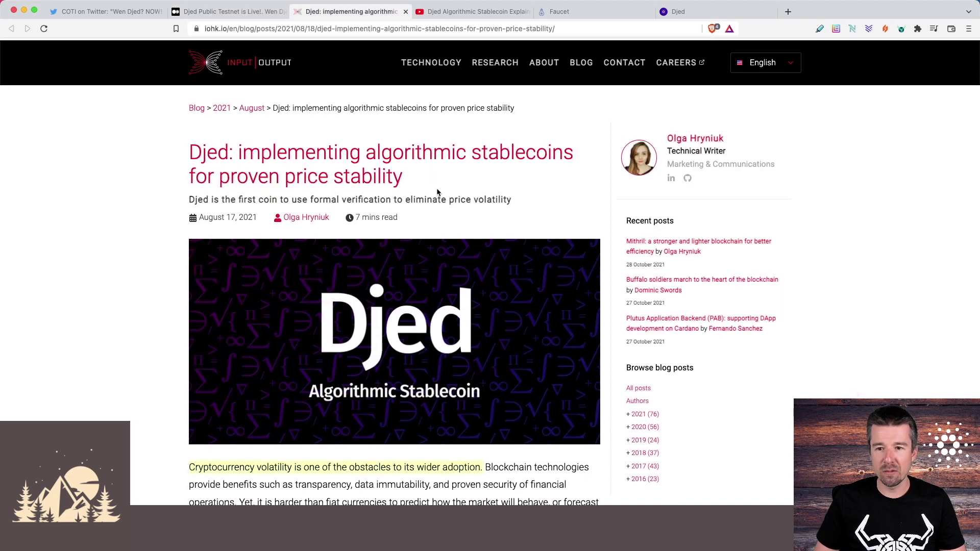
Scroll the IOHK Djed post past the Tether chart to 'Enhanced stabilization mechanisms' and Figure 2
scroll(438, 192, down, 1)
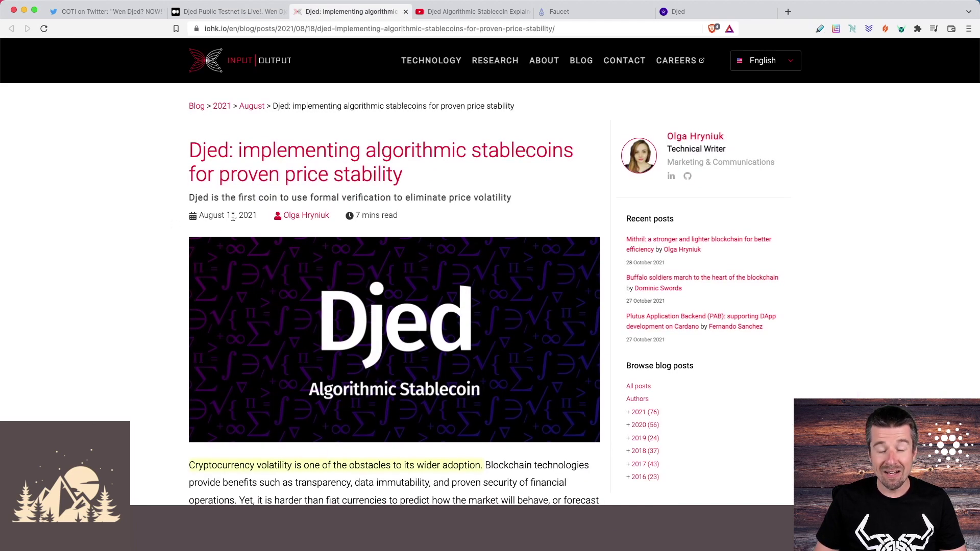
scroll(143, 226, down, 8)
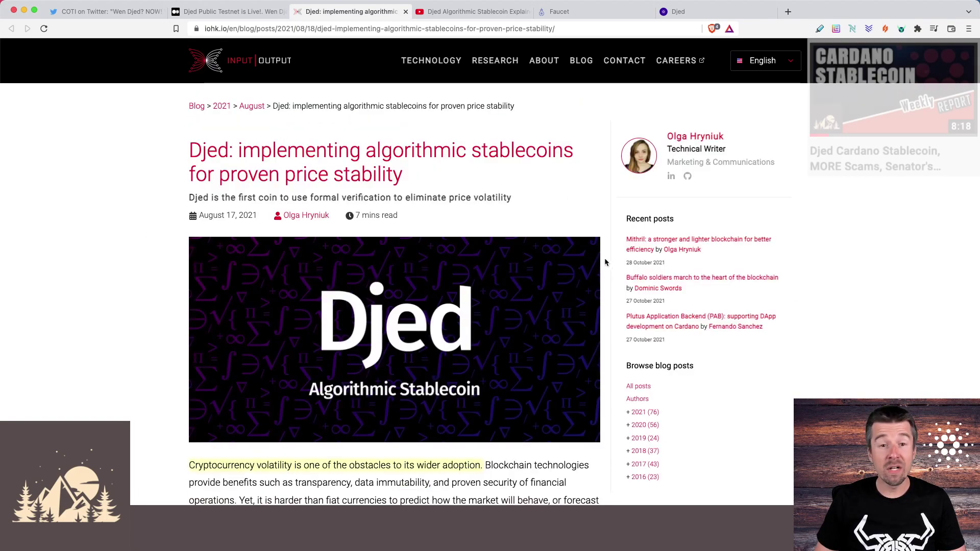
scroll(579, 261, down, 10)
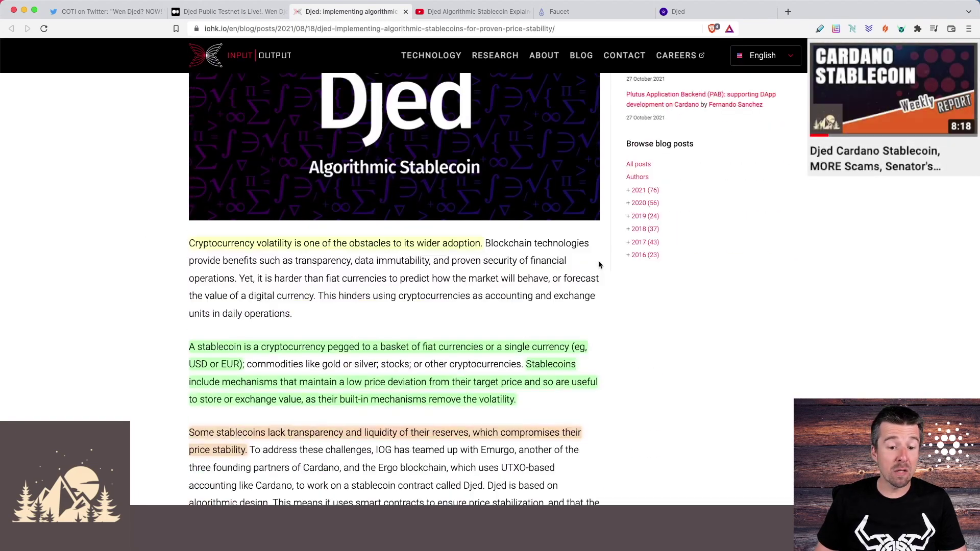
scroll(579, 261, down, 12)
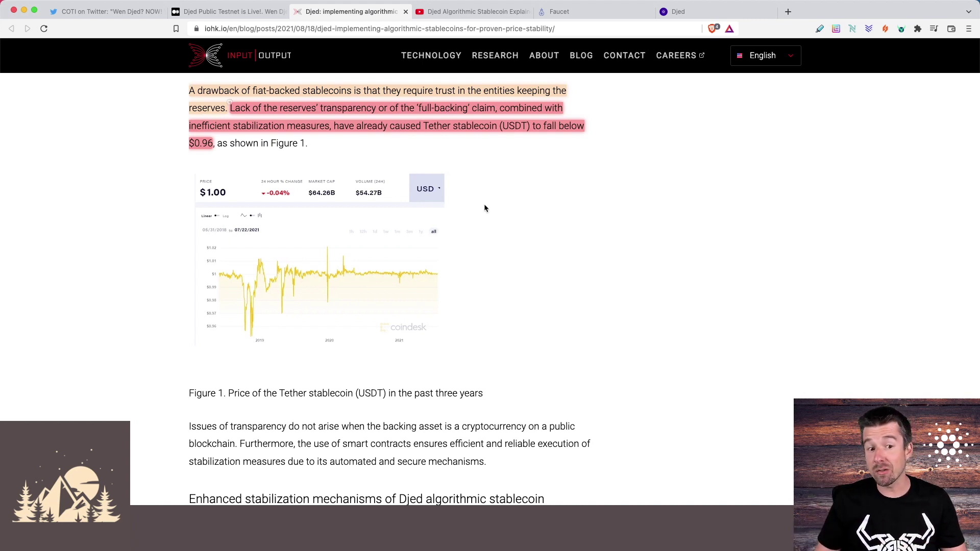
scroll(488, 207, down, 2)
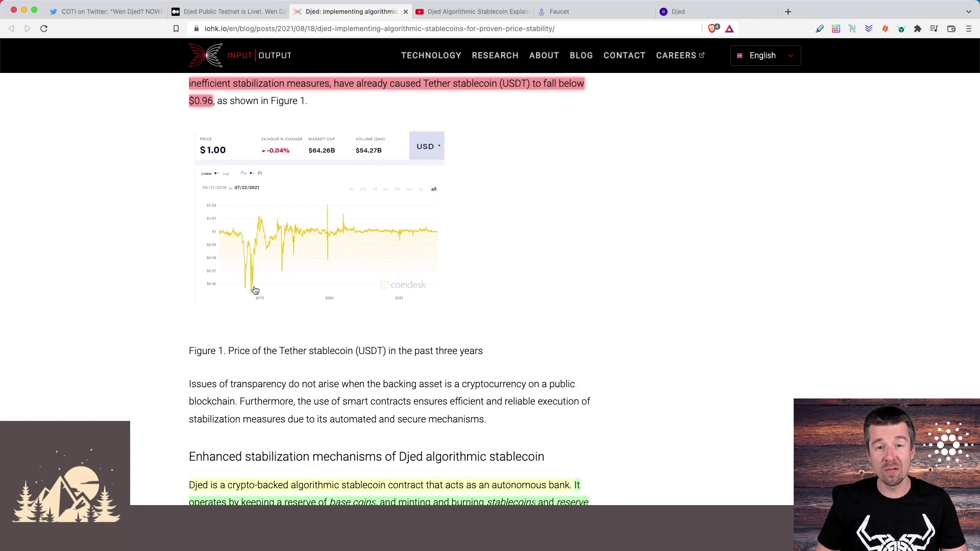
scroll(256, 291, down, 1)
scroll(255, 291, down, 15)
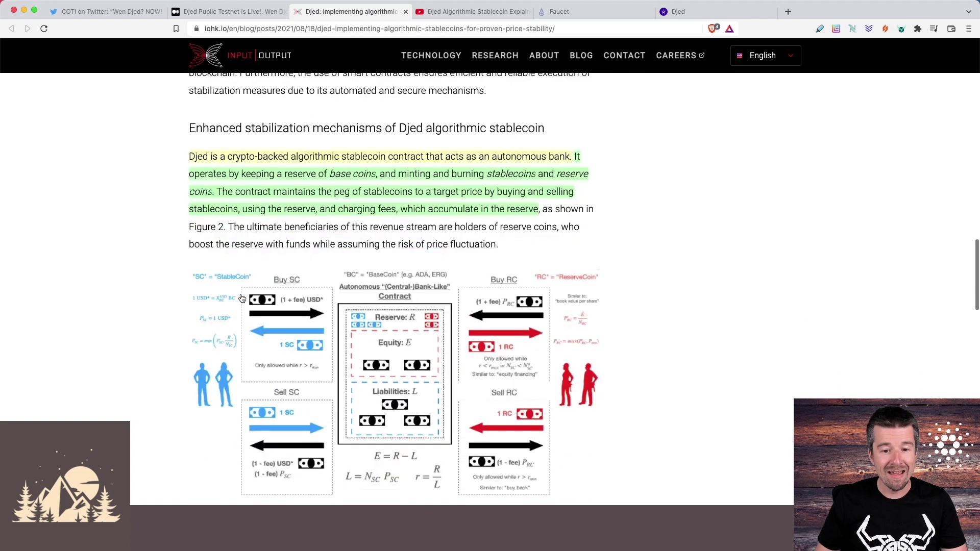
Read the formal-verification bullets down to Implementations, scroll back up, then go to the YouTube tab
scroll(241, 294, down, 5)
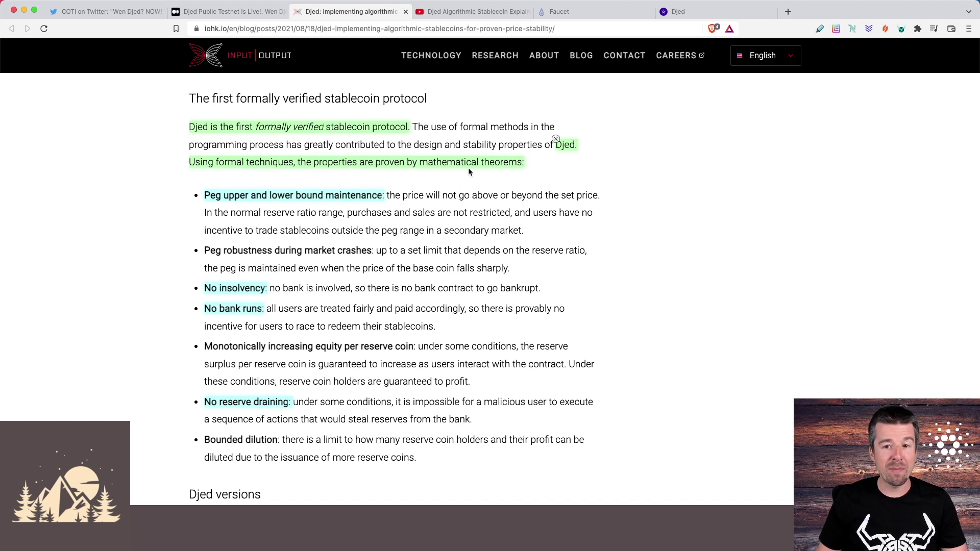
scroll(508, 165, down, 2)
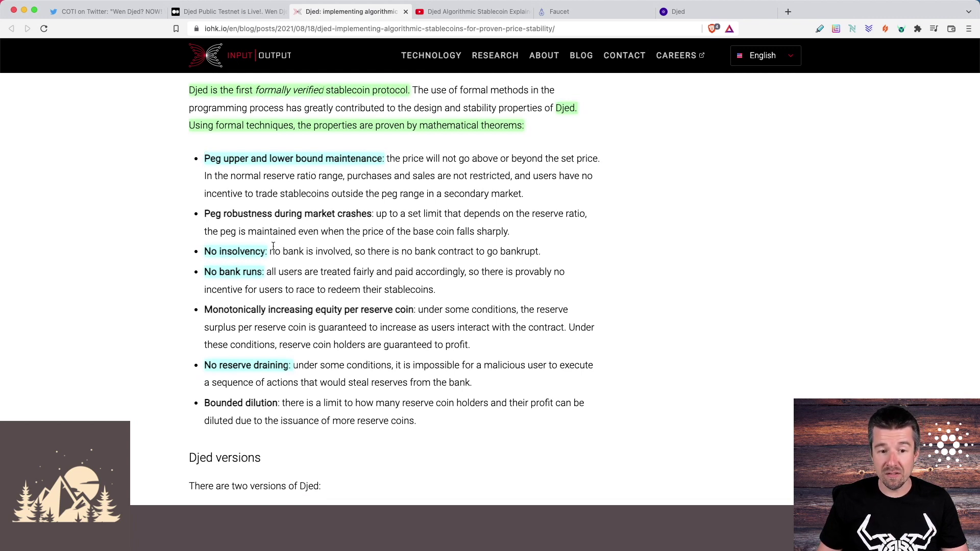
scroll(292, 287, down, 2)
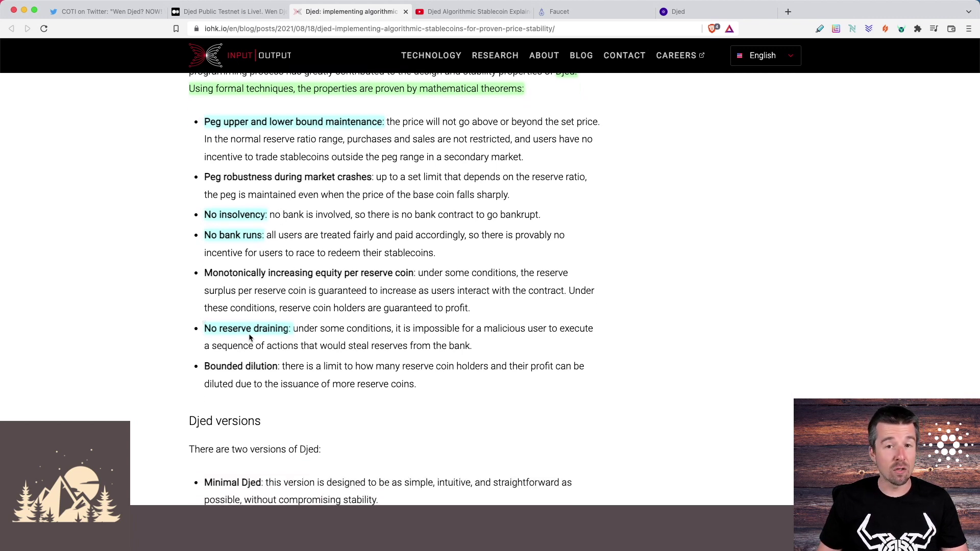
scroll(259, 340, down, 10)
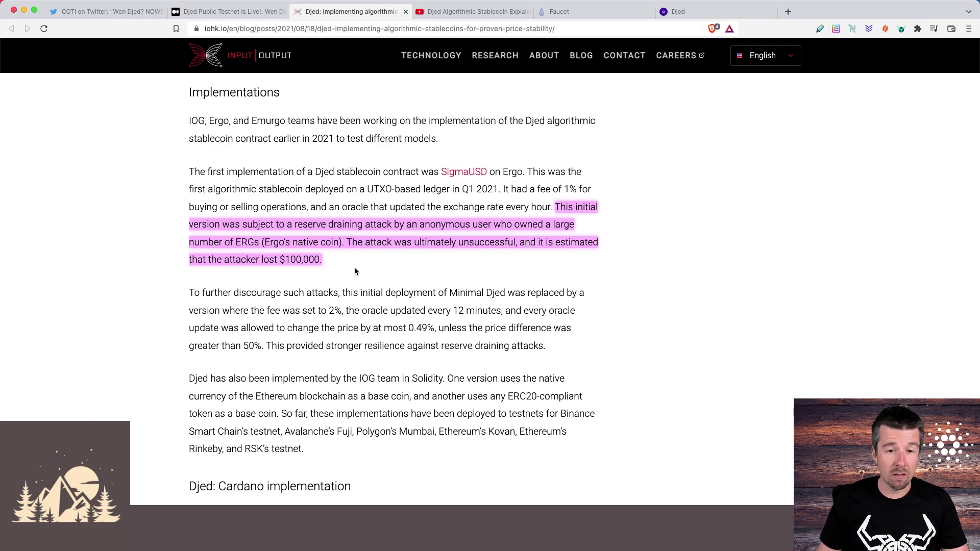
scroll(115, 260, up, 20)
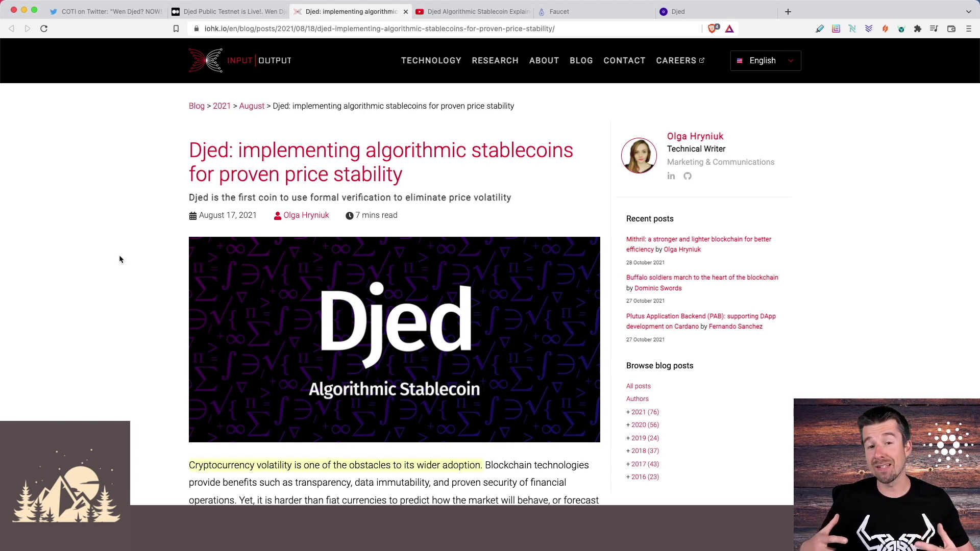
key(ctrl+Tab)
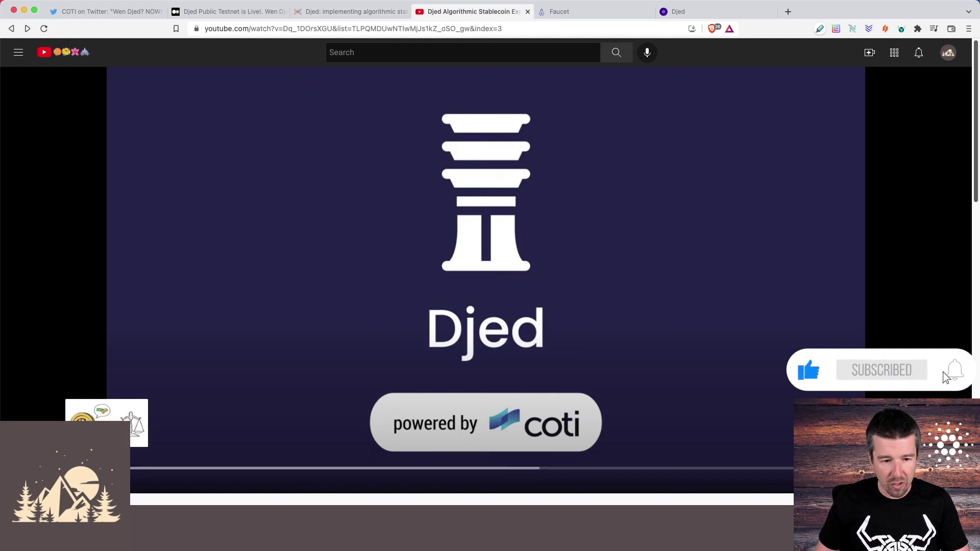
Skip the Djed explainer ahead to the minting scene where 0.5 ADA returns 1.0 DJED
click(263, 468)
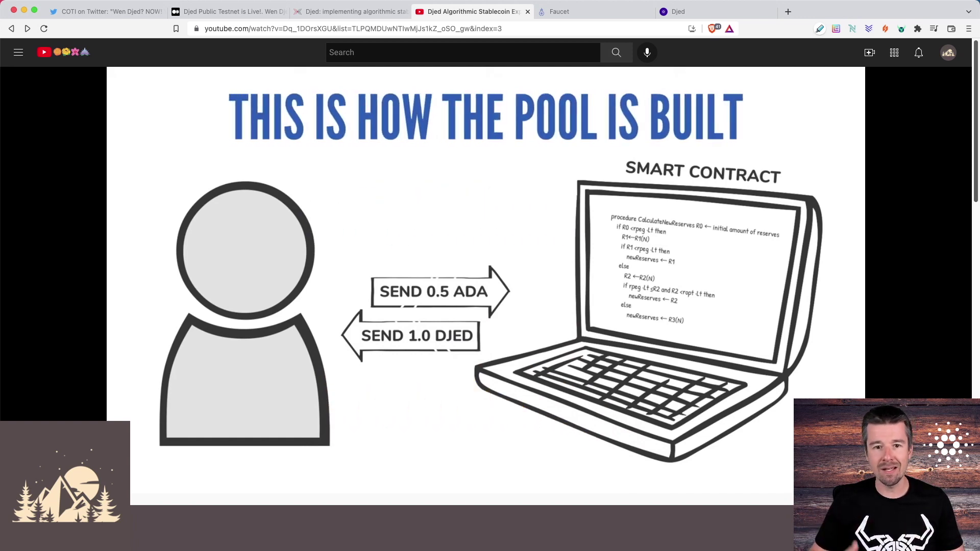
Rewind the explainer to the minting scene, pause and resume, then jump to the reserve coin slide
key(Left)
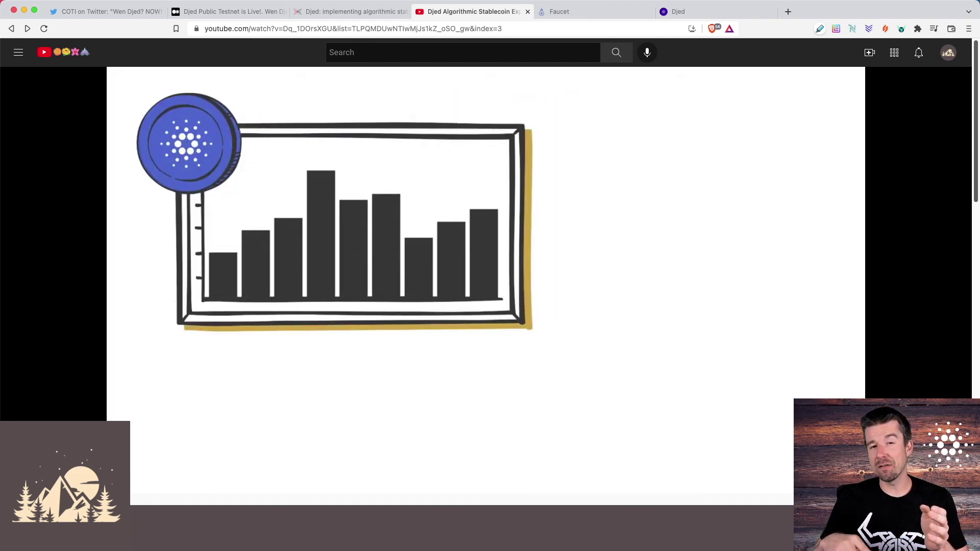
key(space)
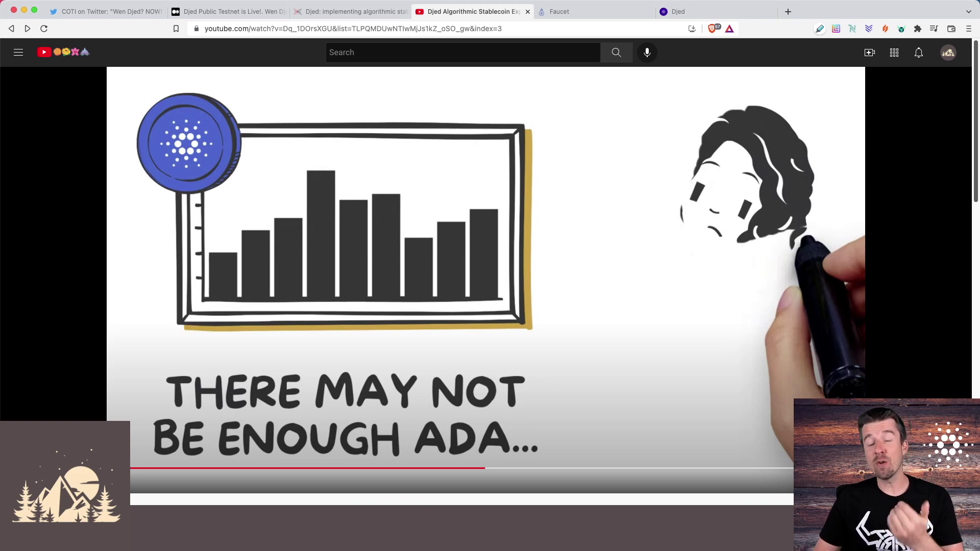
key(space)
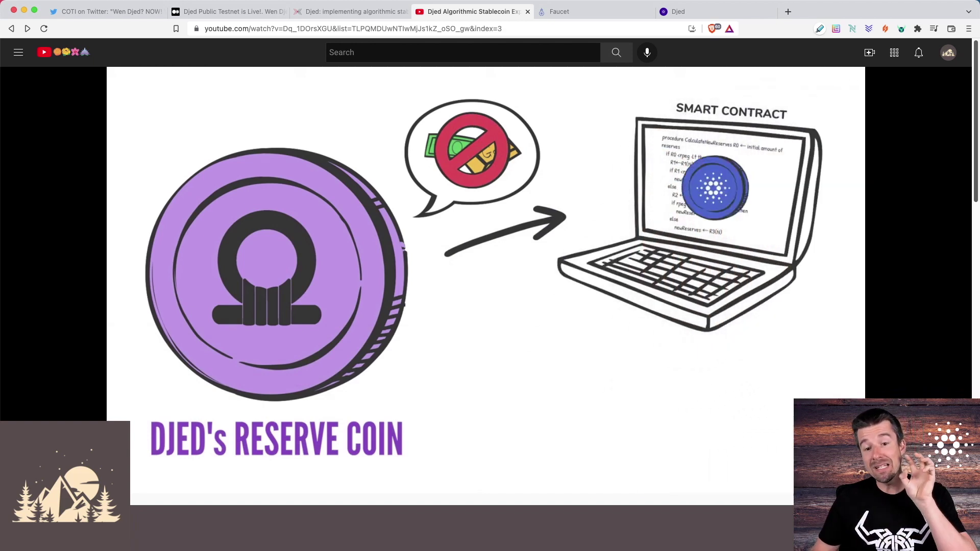
key(Right)
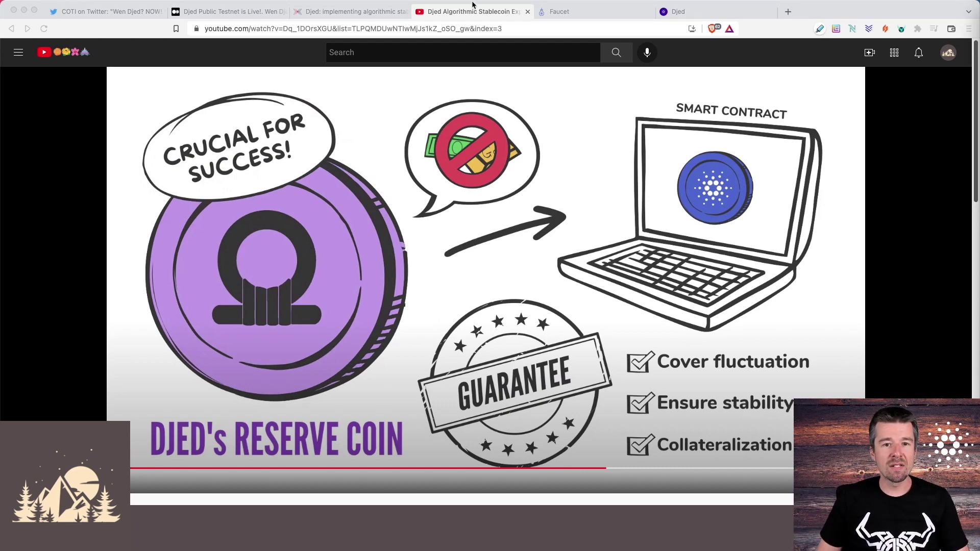
Return to COTI's Medium 'Djed Public Testnet is Live!' article tab
click(246, 11)
Scroll the Medium article to the six-step 'test the Djed ecosystem' list
scroll(517, 267, down, 10)
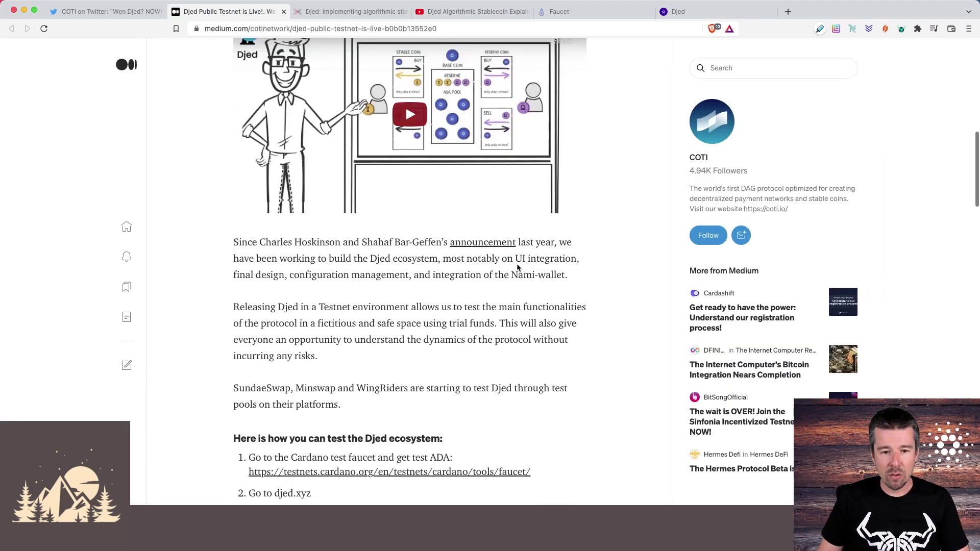
scroll(619, 246, down, 3)
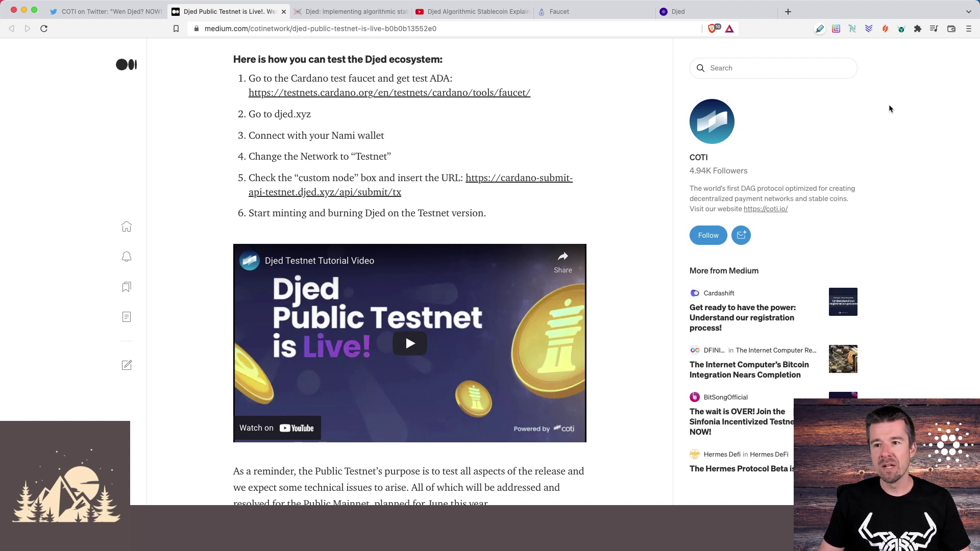
Switch the Nami wallet's network setting to Testnet
click(852, 29)
click(834, 63)
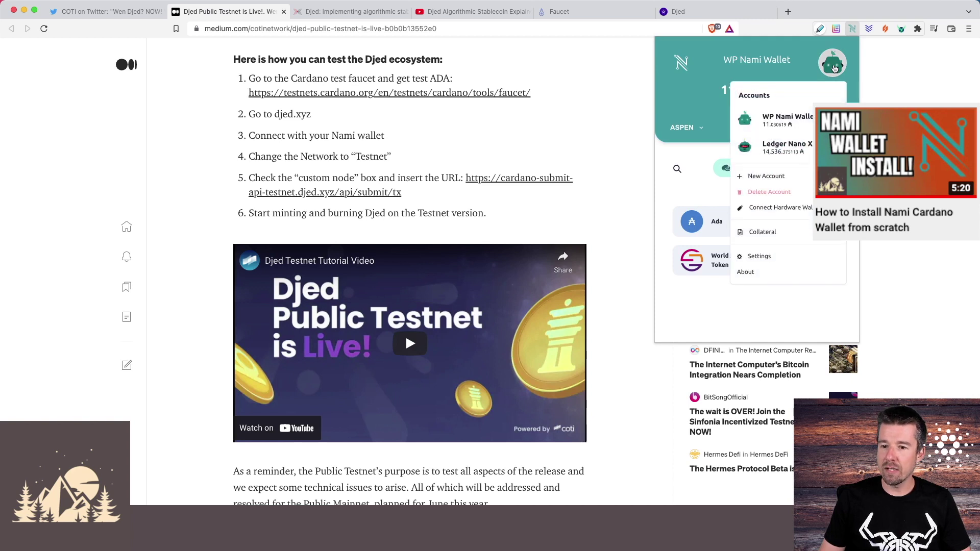
click(759, 256)
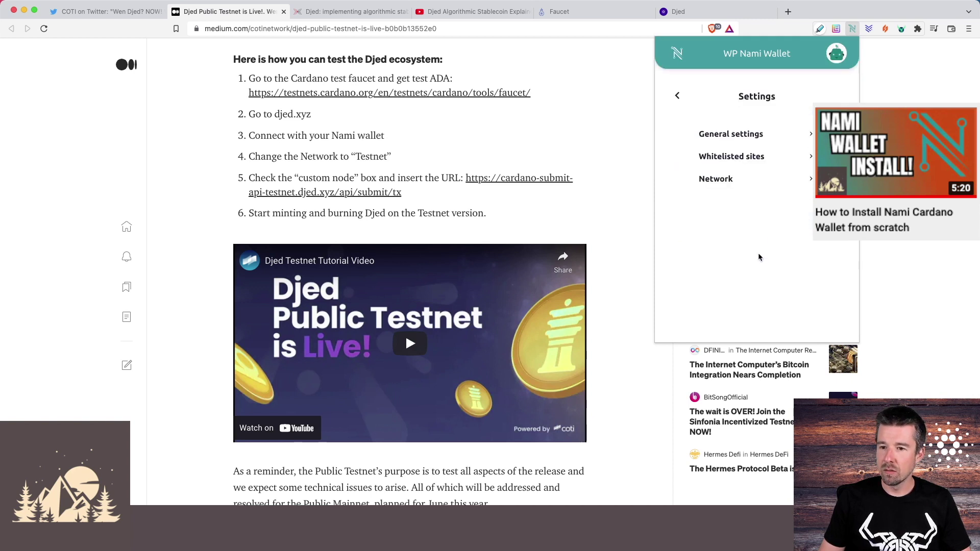
click(749, 186)
click(759, 121)
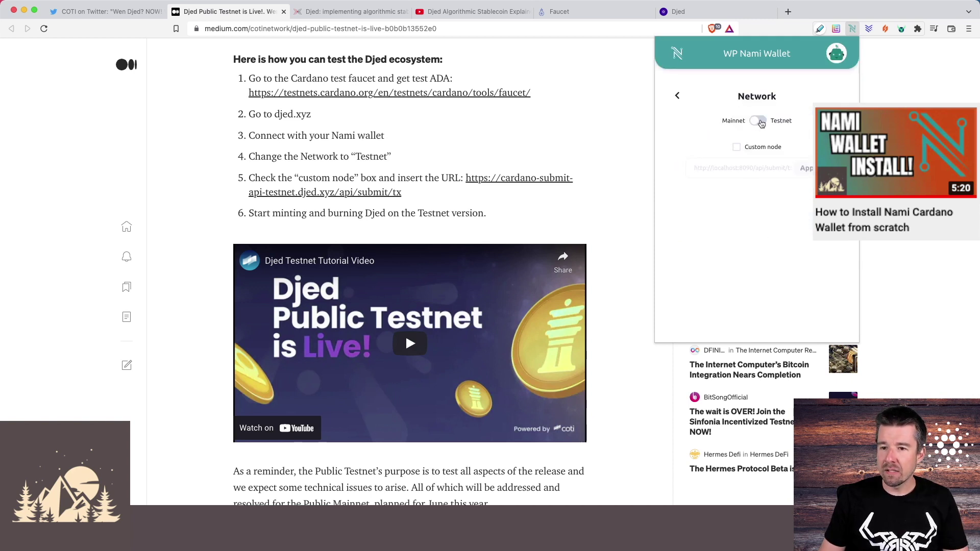
Copy the article's Djed submit-API URL and apply it as Nami's custom node
drag(466, 178, 484, 197)
key(super+c)
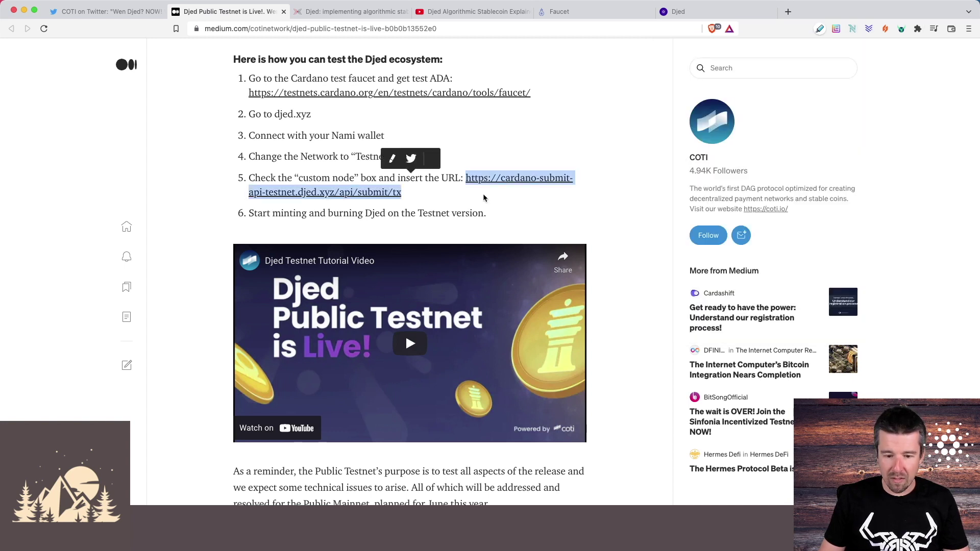
click(852, 28)
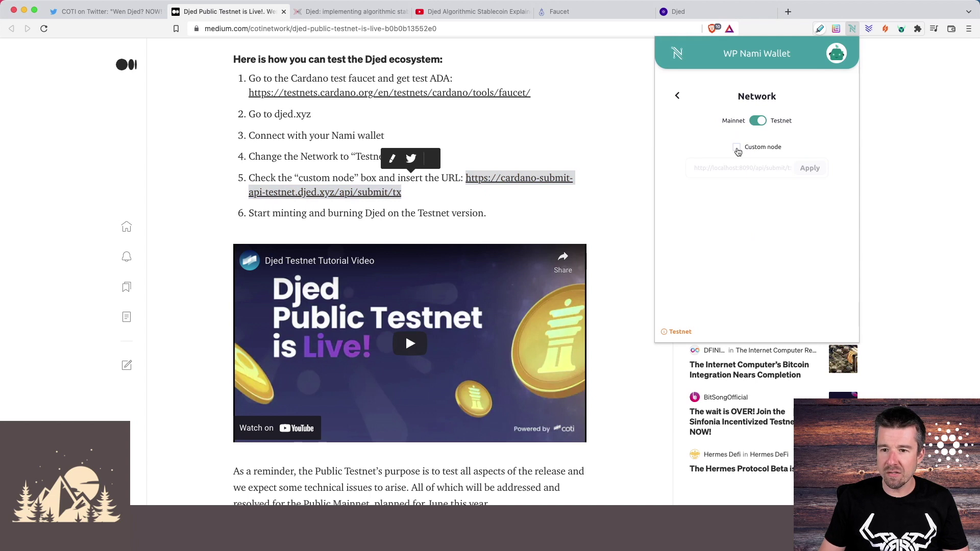
click(737, 147)
click(741, 169)
key(super+v)
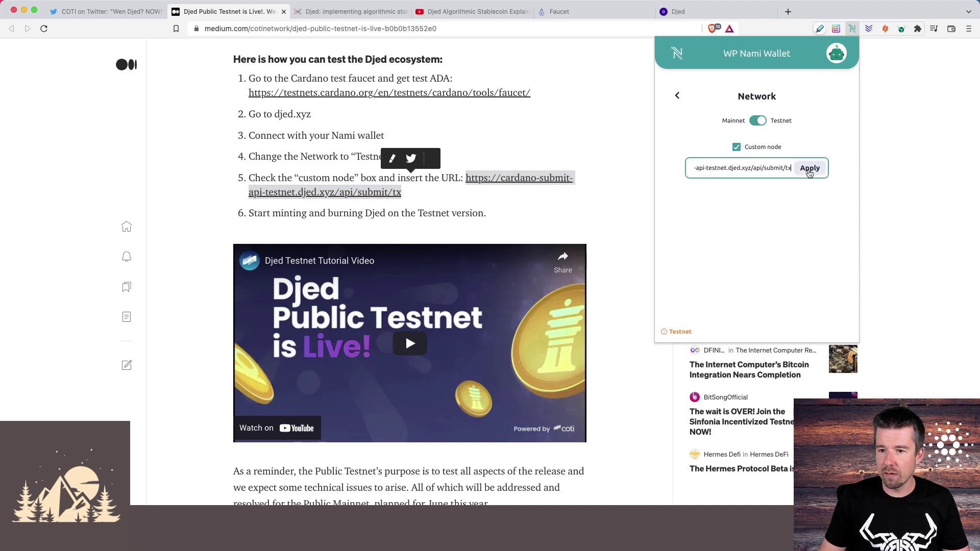
click(809, 170)
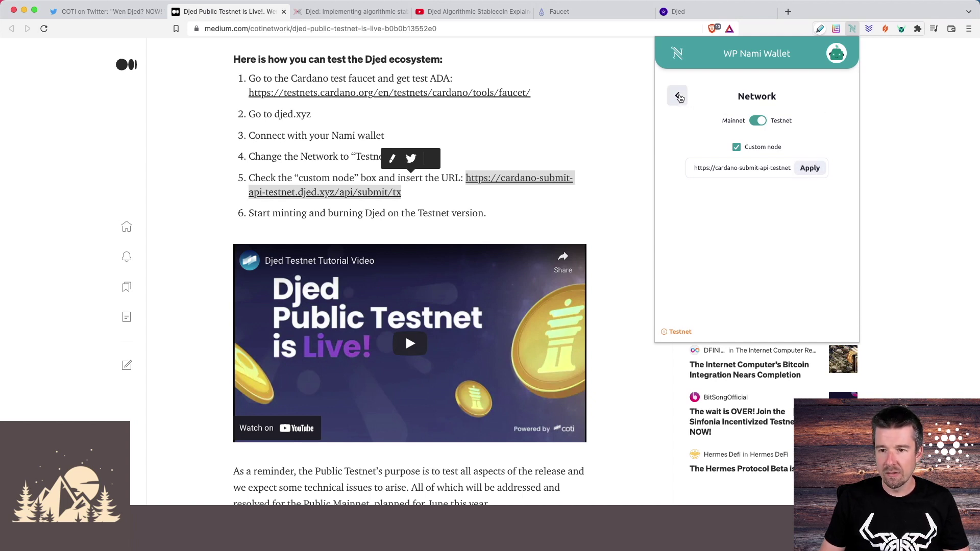
Copy the wallet's receiving address and bring up the Cardano Testnets Faucet page
click(678, 96)
click(679, 97)
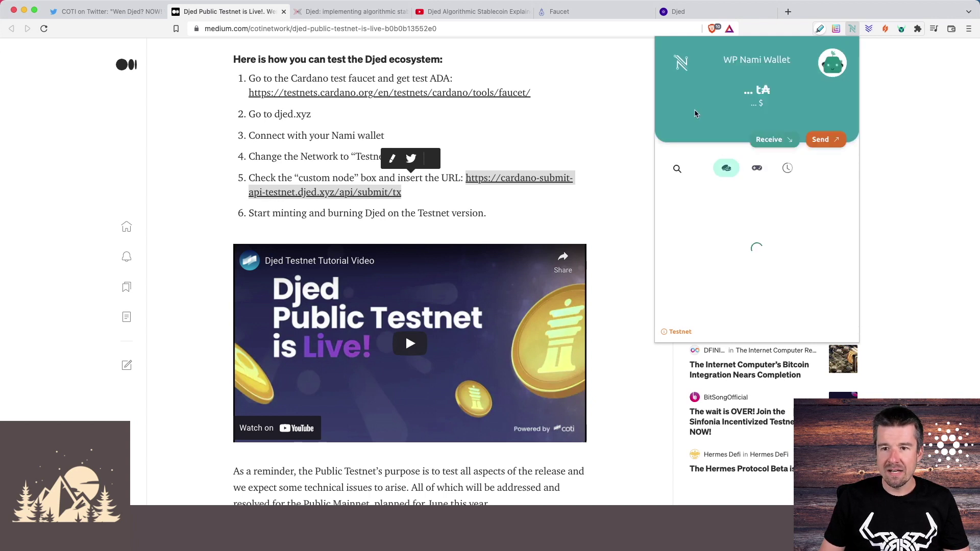
click(785, 140)
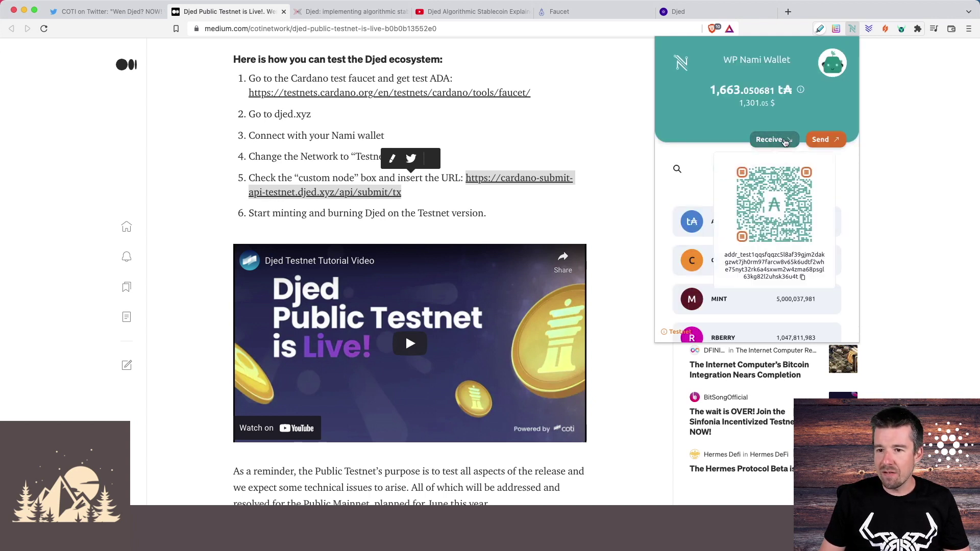
click(802, 277)
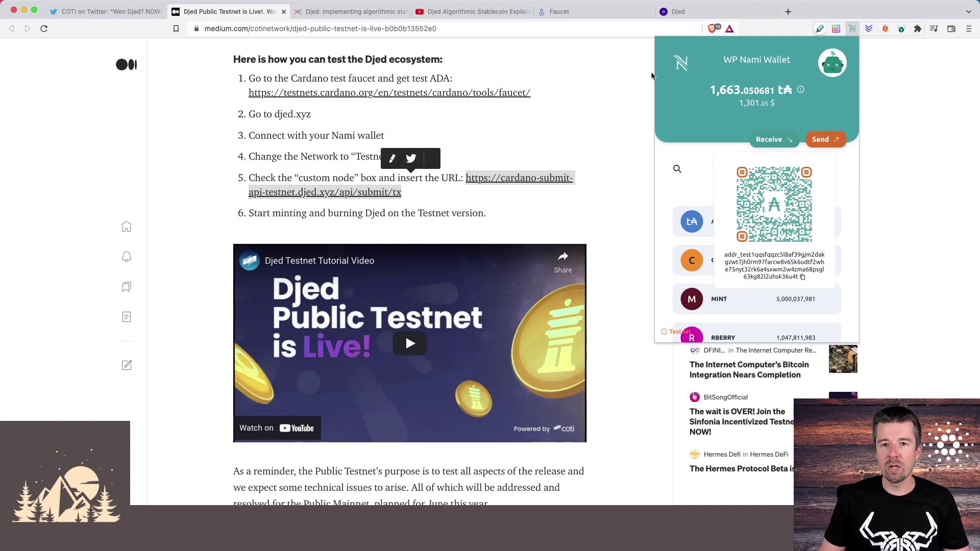
click(572, 12)
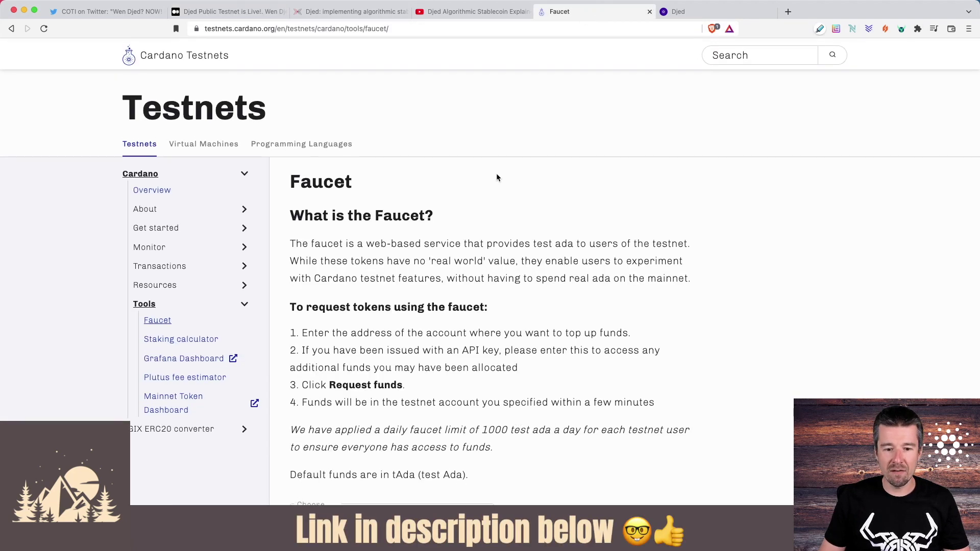
Paste the wallet address into the faucet, pass the reCAPTCHA and request test ada
scroll(496, 173, down, 10)
click(401, 185)
key(cmd+v)
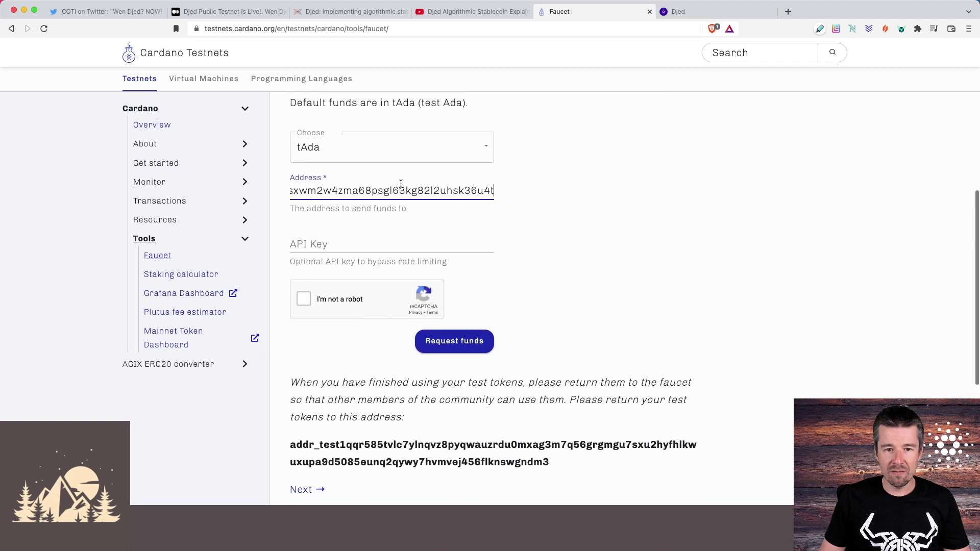
click(427, 169)
click(309, 302)
click(470, 341)
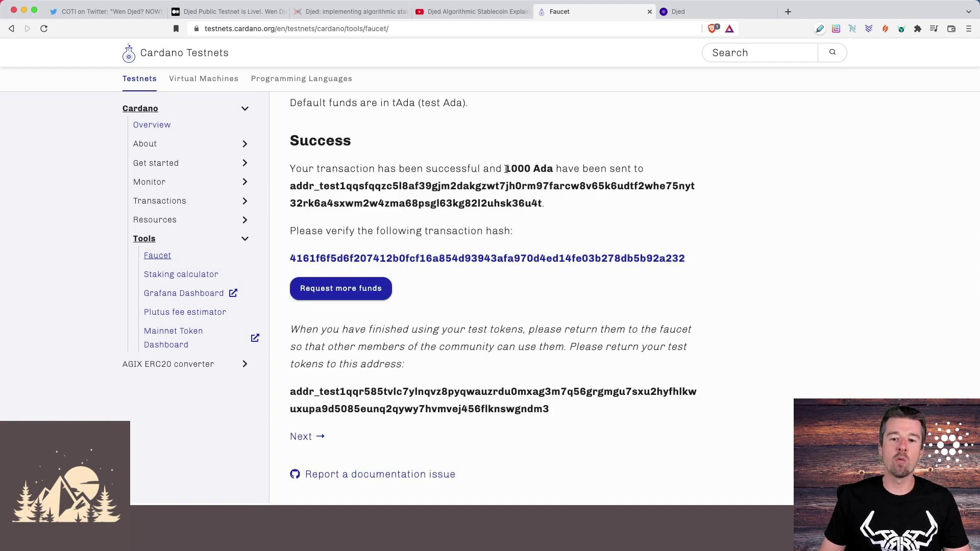
Check the 1000 Ada sent confirmation and return to the Djed testnet article
drag(506, 169, 554, 170)
click(547, 219)
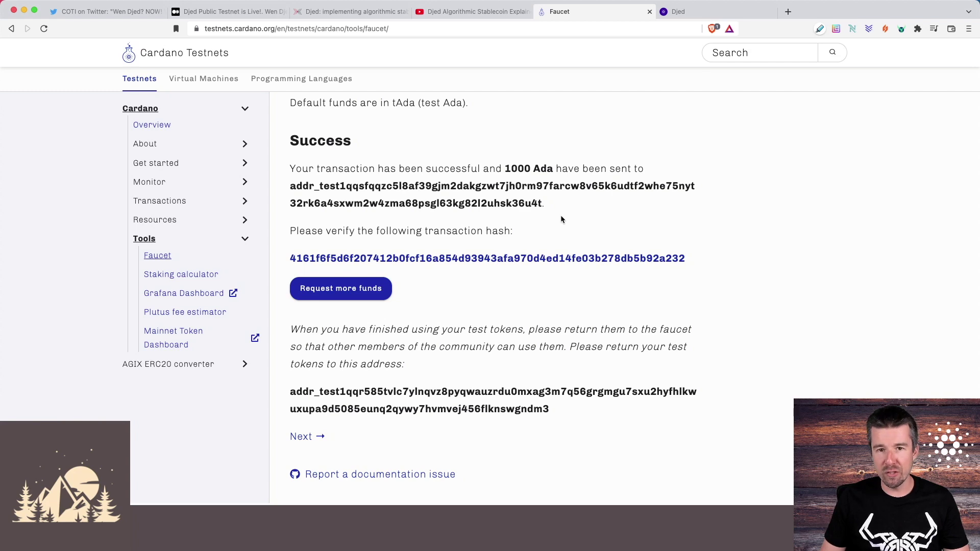
key(super+2)
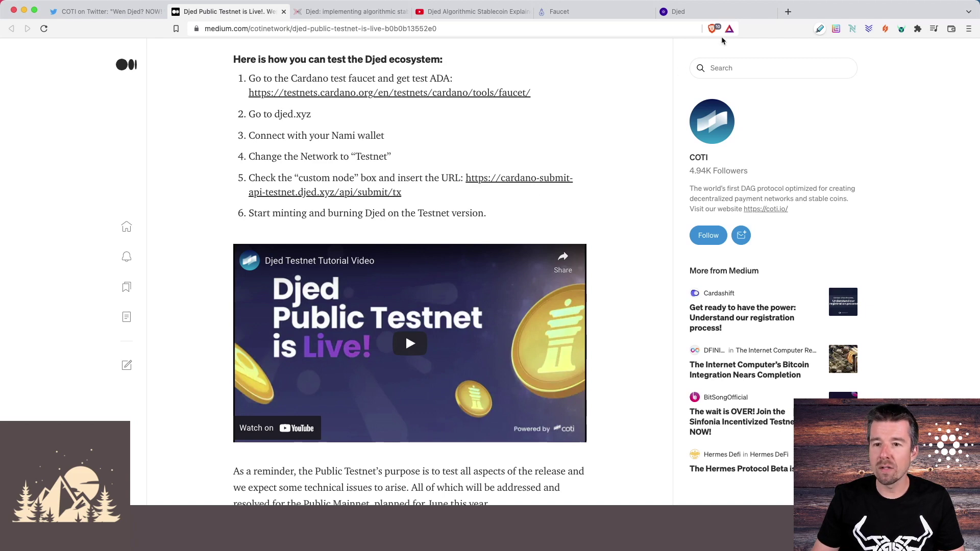
Switch to the djed.xyz testnet site and begin connecting the Nami wallet
click(711, 9)
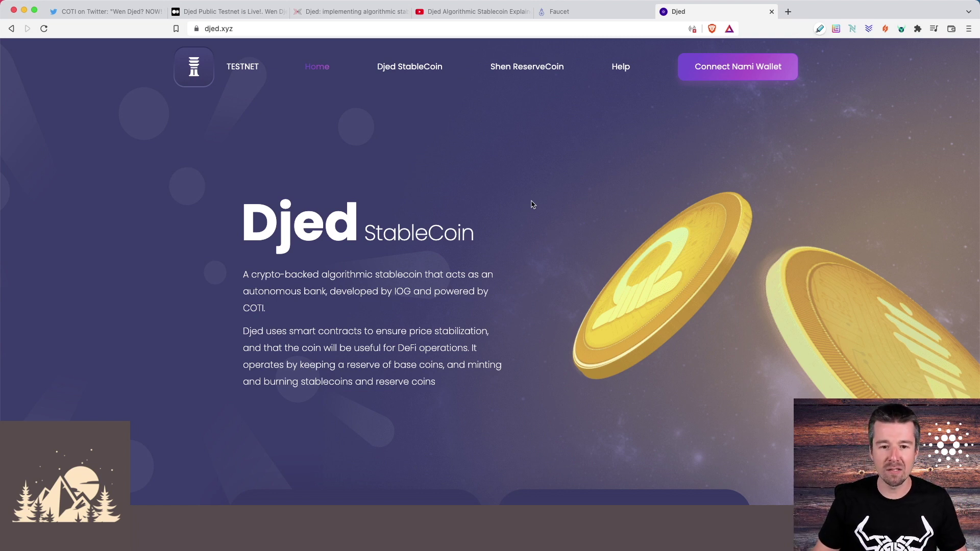
click(721, 72)
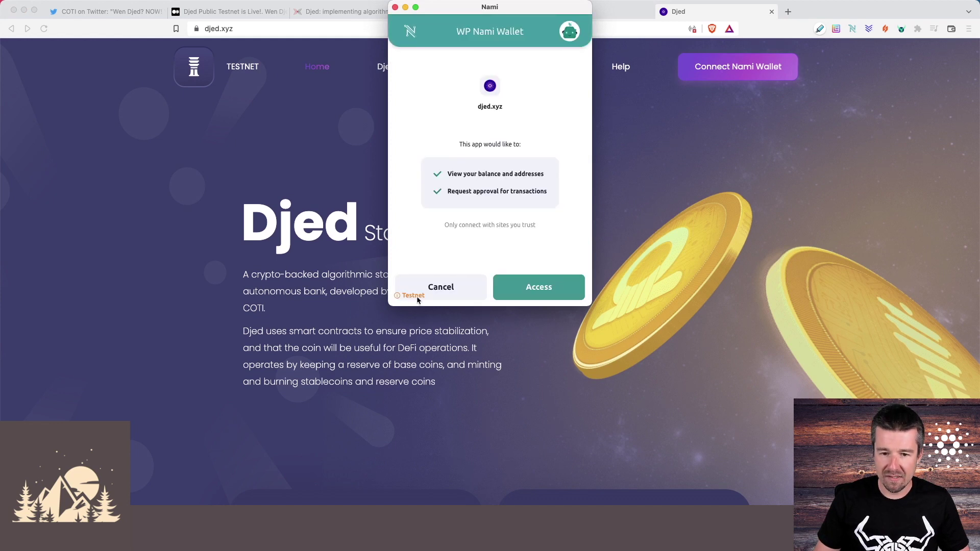
Grant djed.xyz access in Nami and bring the DJED and SHEN price cards into view
click(536, 292)
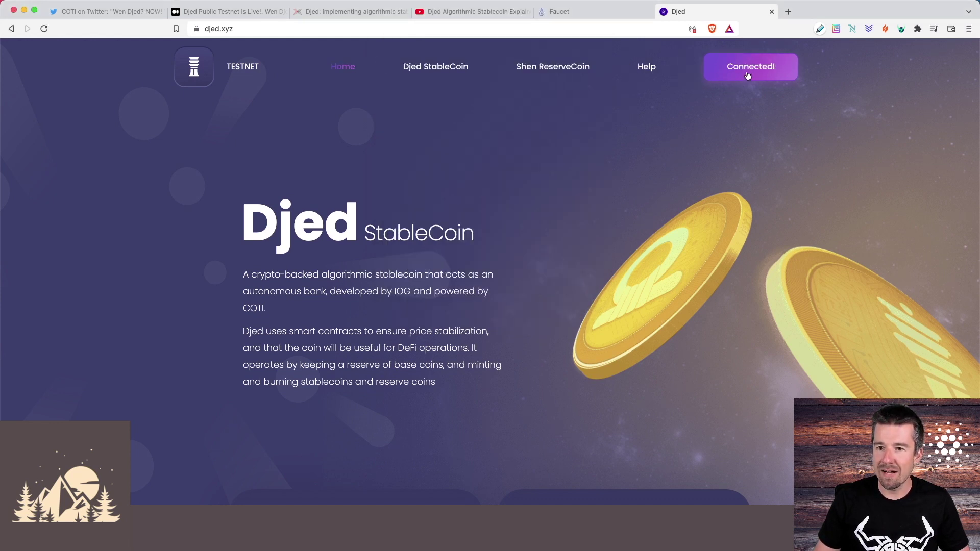
scroll(508, 231, down, 5)
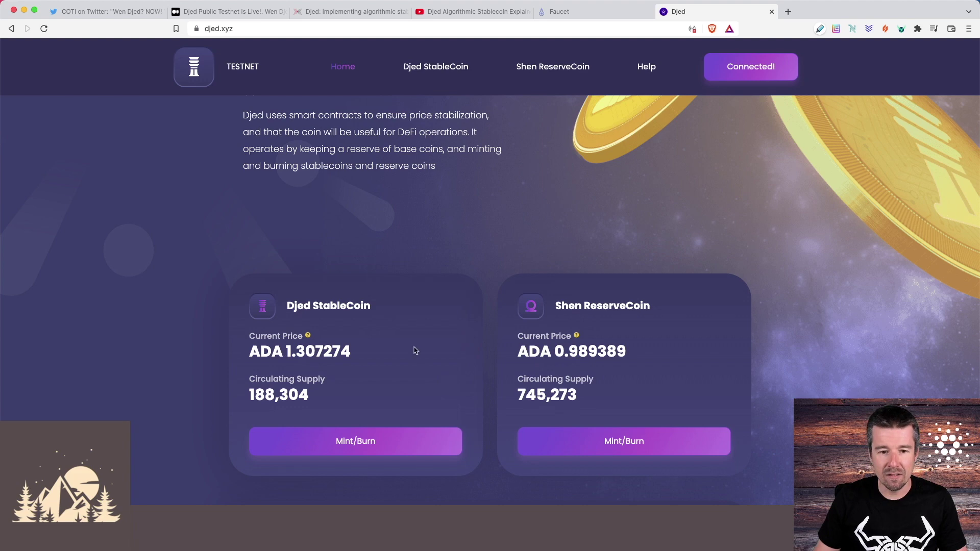
Enter 100 in Mint DJED and highlight the 1.930992 required-for-transfer figure
click(384, 443)
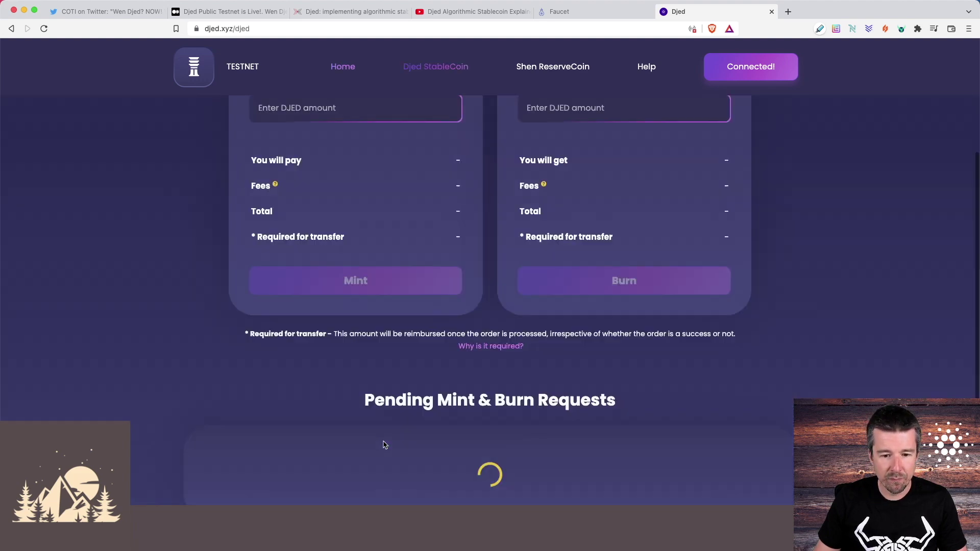
click(305, 267)
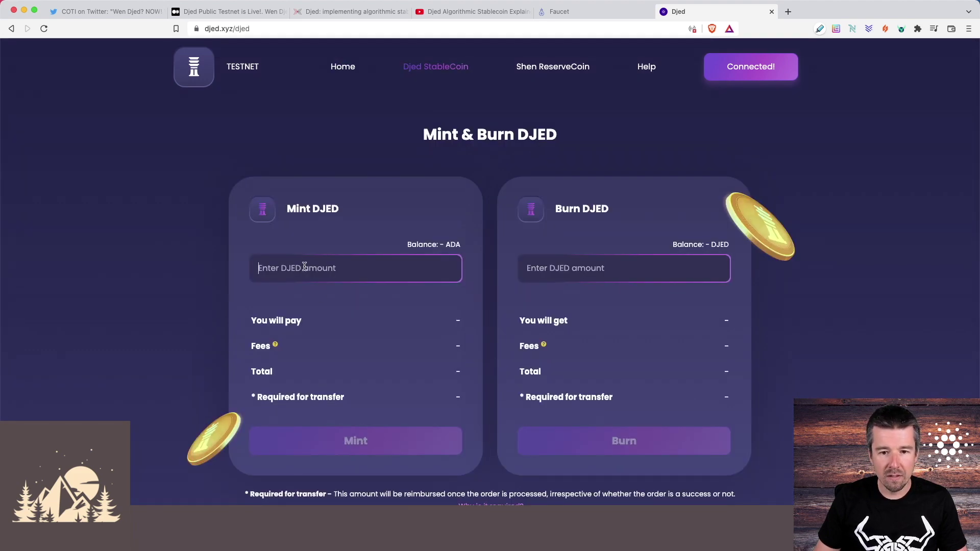
text(100)
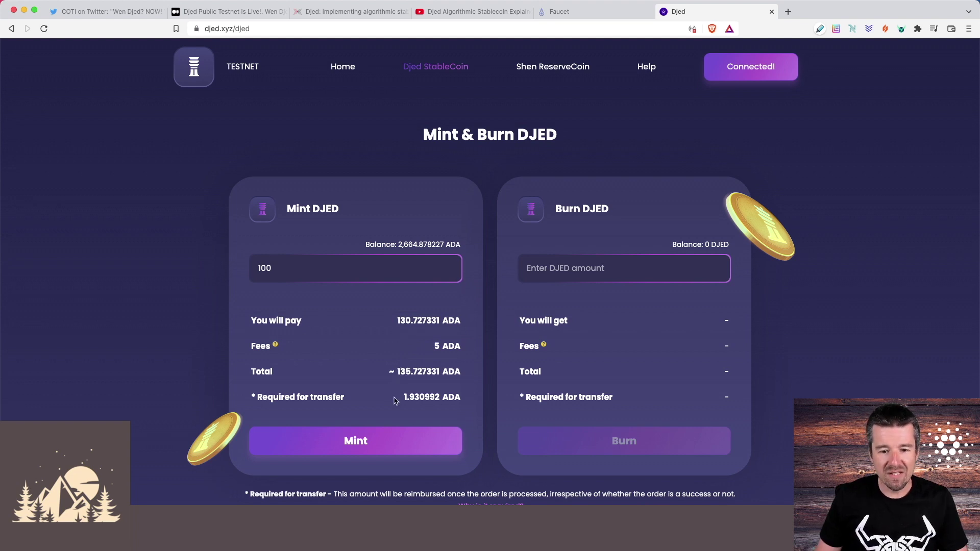
drag(404, 401, 441, 401)
click(395, 389)
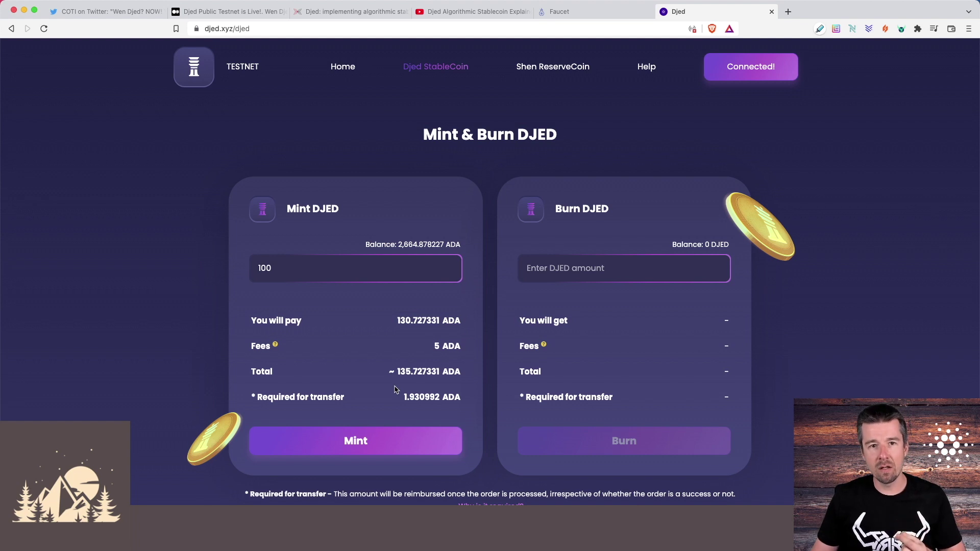
drag(403, 401, 438, 398)
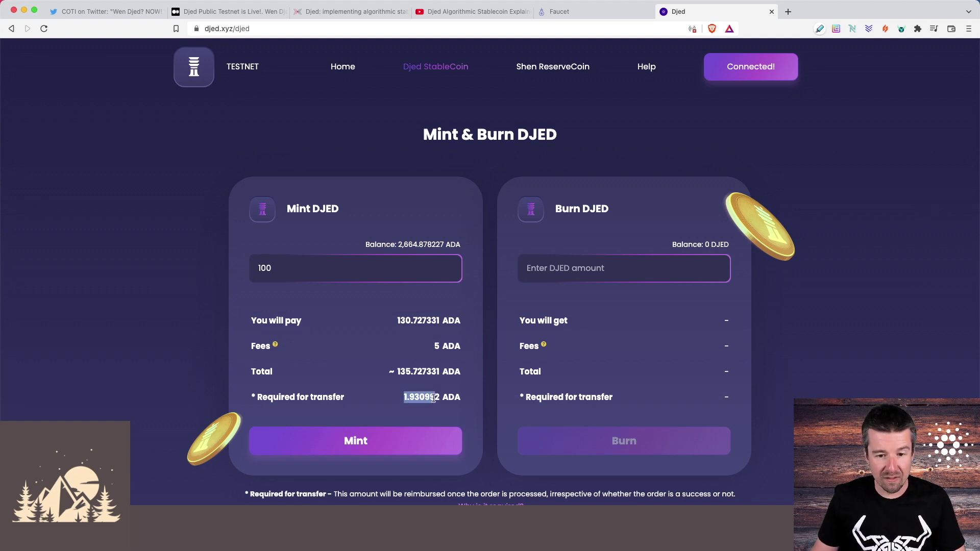
click(432, 393)
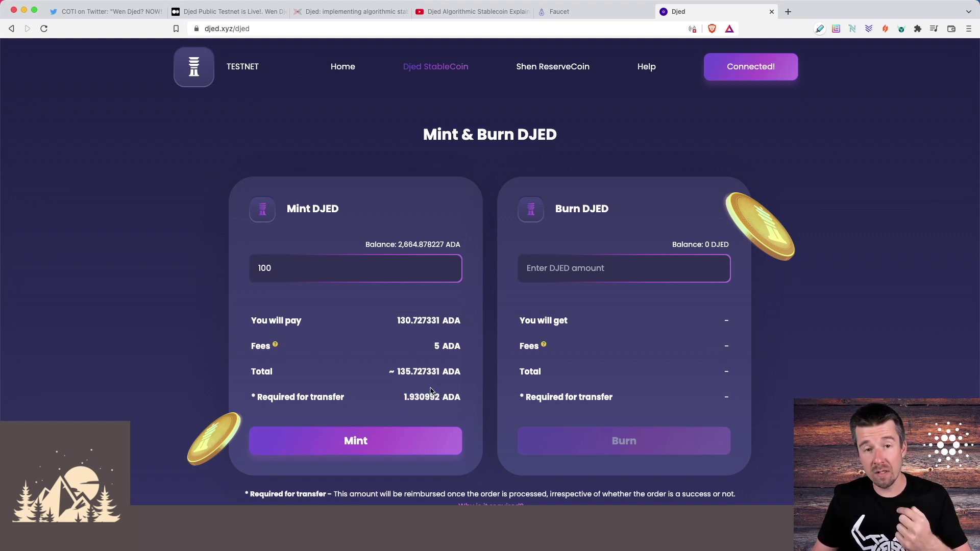
Submit the 100 DJED mint order and sign it in Nami with the wallet password
click(369, 442)
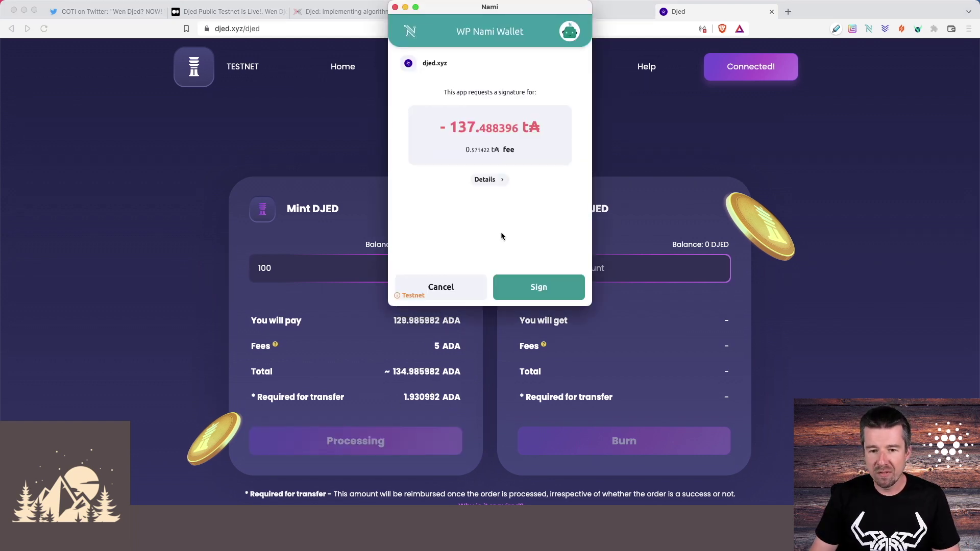
click(542, 287)
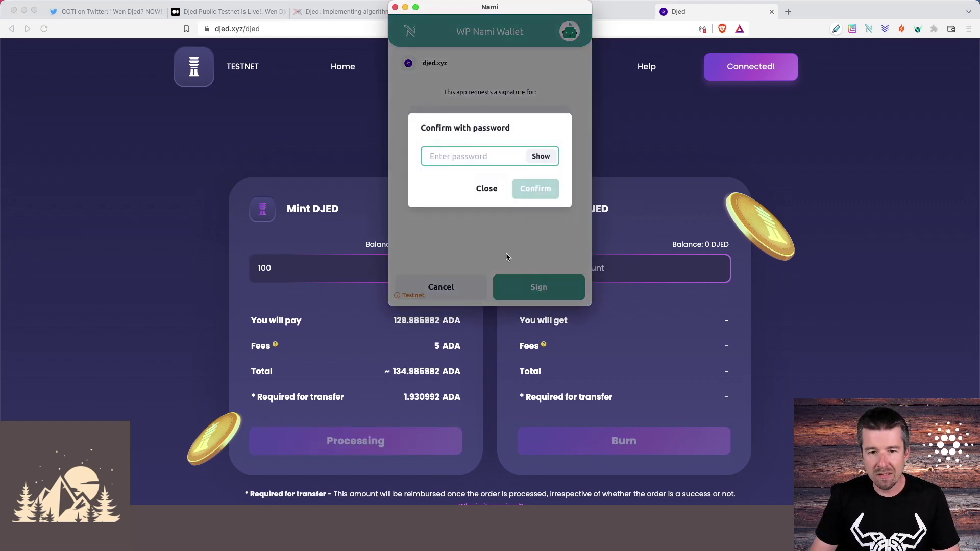
text(********)
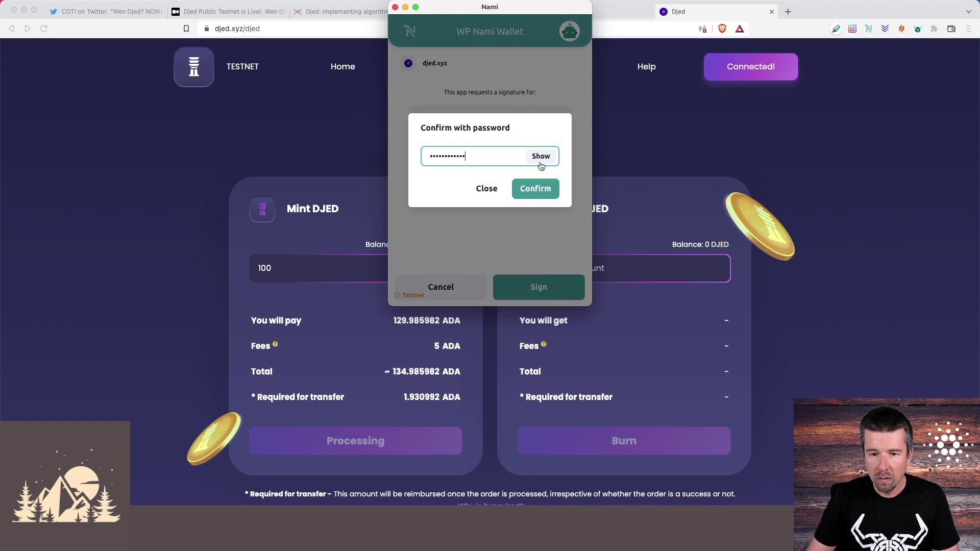
click(535, 189)
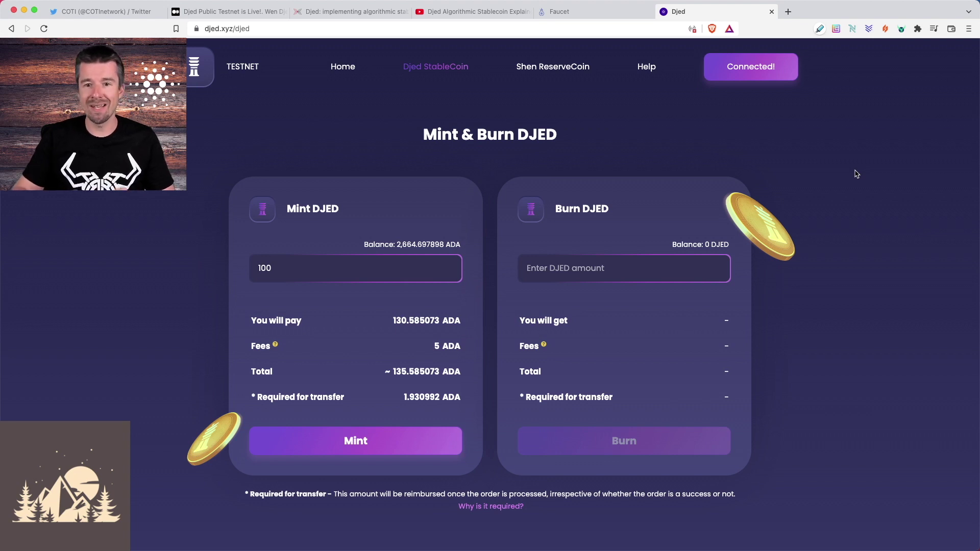
click(553, 67)
Mint 100 SHEN, signing the order in Nami with the wallet password
click(344, 270)
text(100)
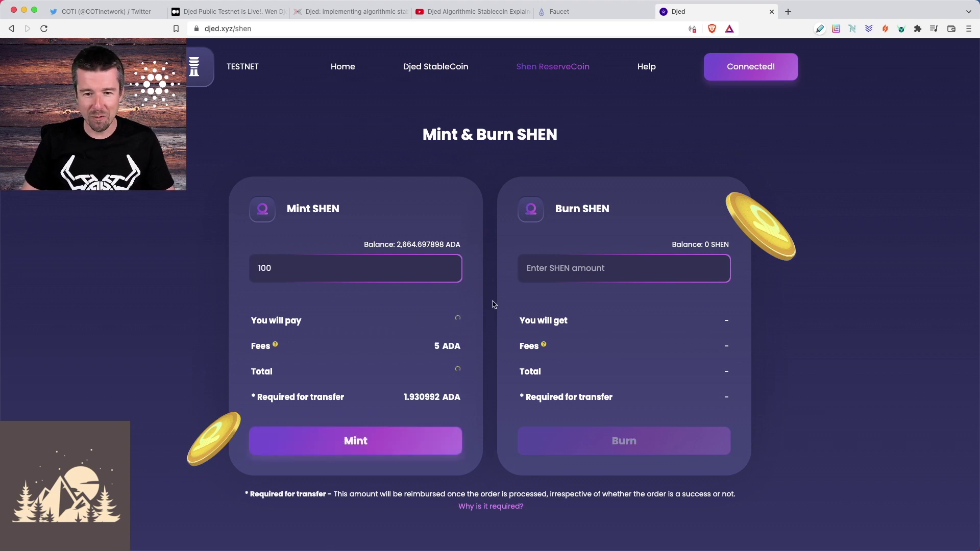
click(419, 449)
click(525, 339)
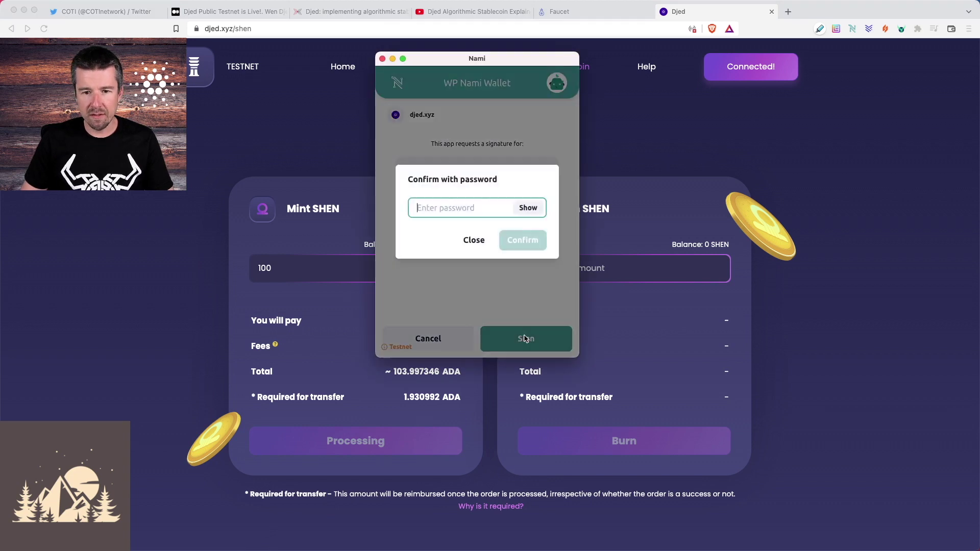
text(************)
key(Return)
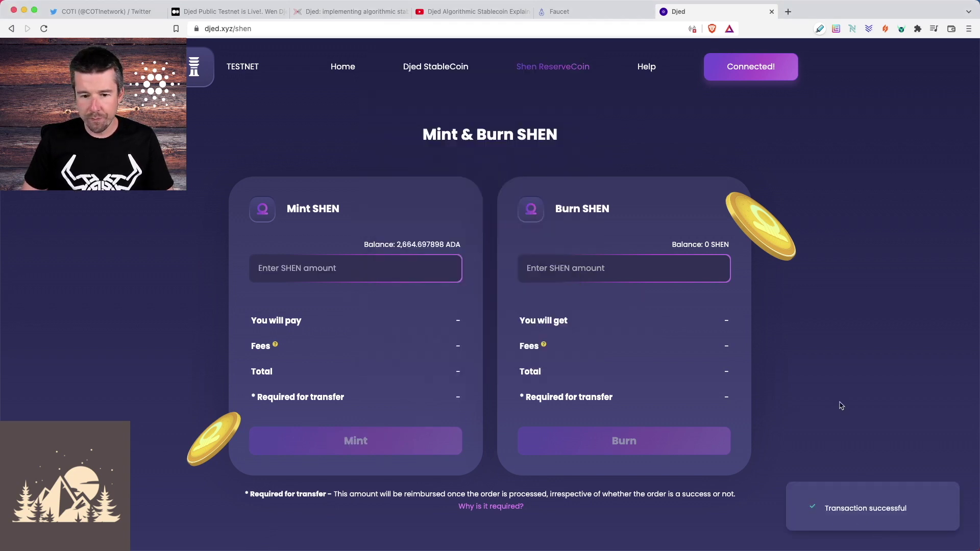
Review the pending requests and the wallet's recent transactions
scroll(841, 406, down, 3)
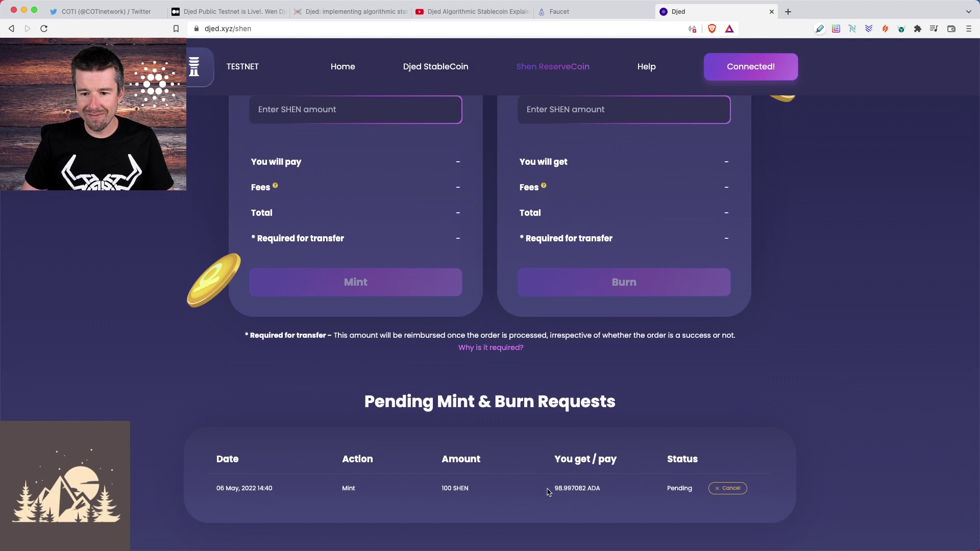
scroll(563, 490, up, 3)
click(852, 29)
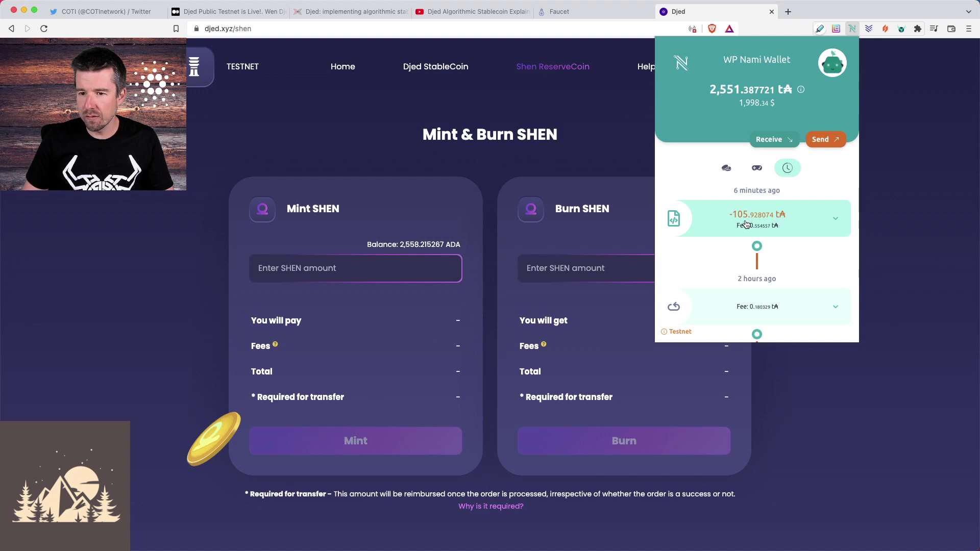
click(445, 68)
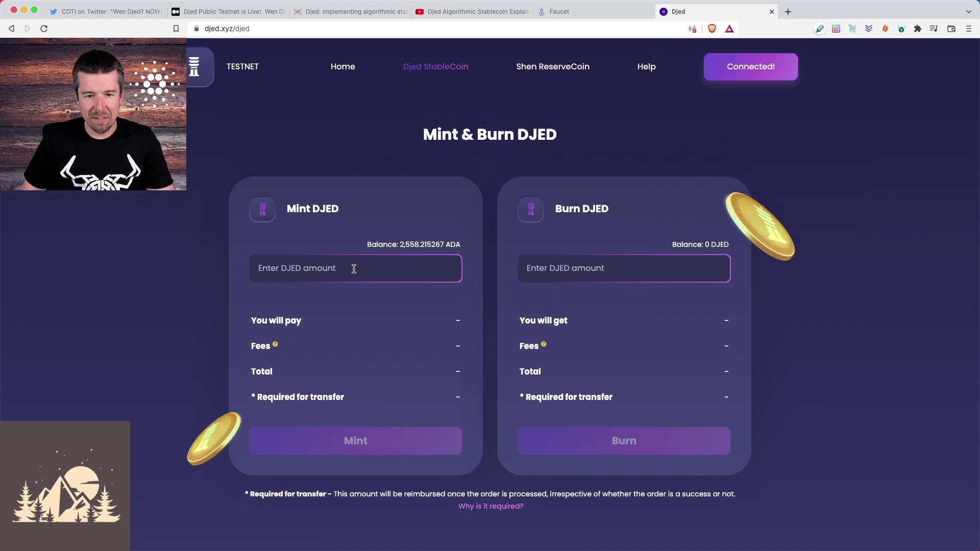
Submit a 100 DJED mint order and sign it in Nami with the pasted password
text(100)
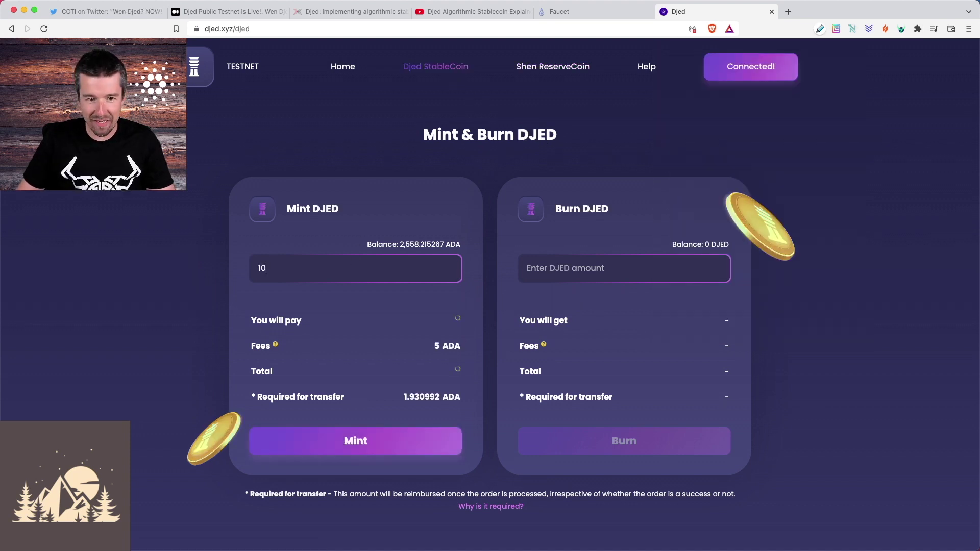
click(419, 443)
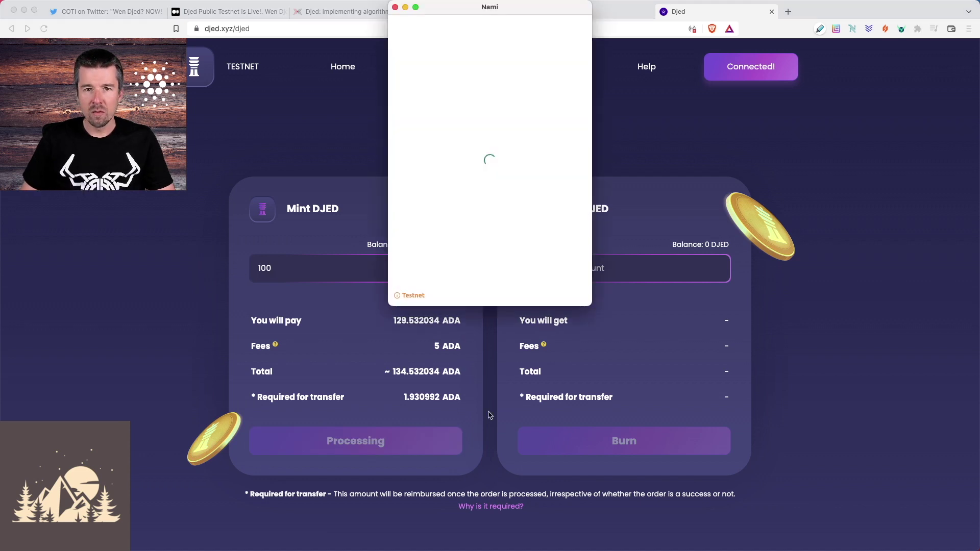
drag(448, 63, 449, 66)
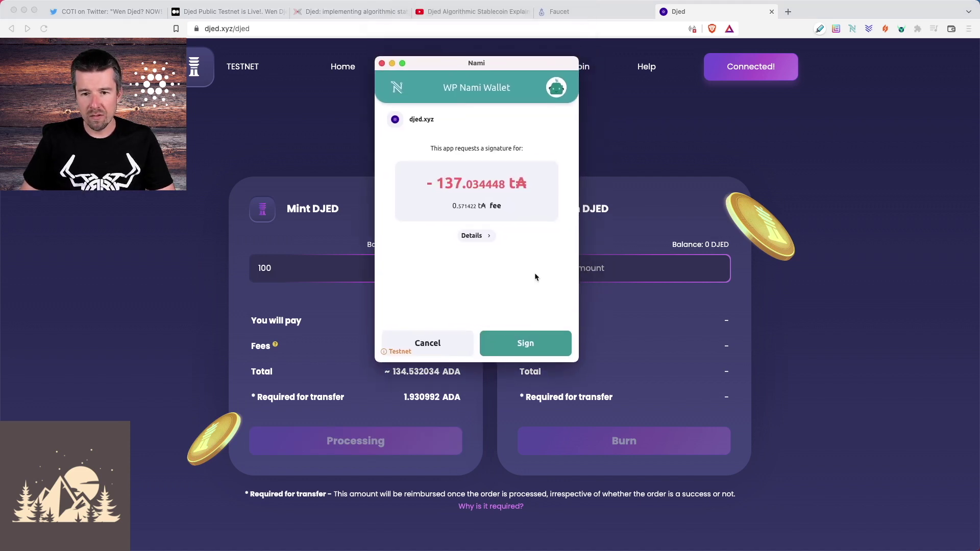
click(529, 338)
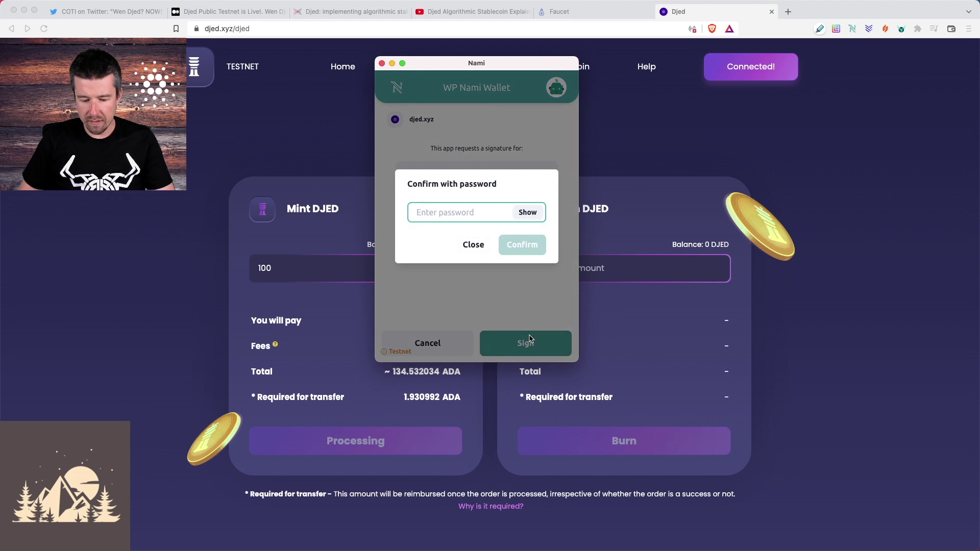
key(super+v)
key(Return)
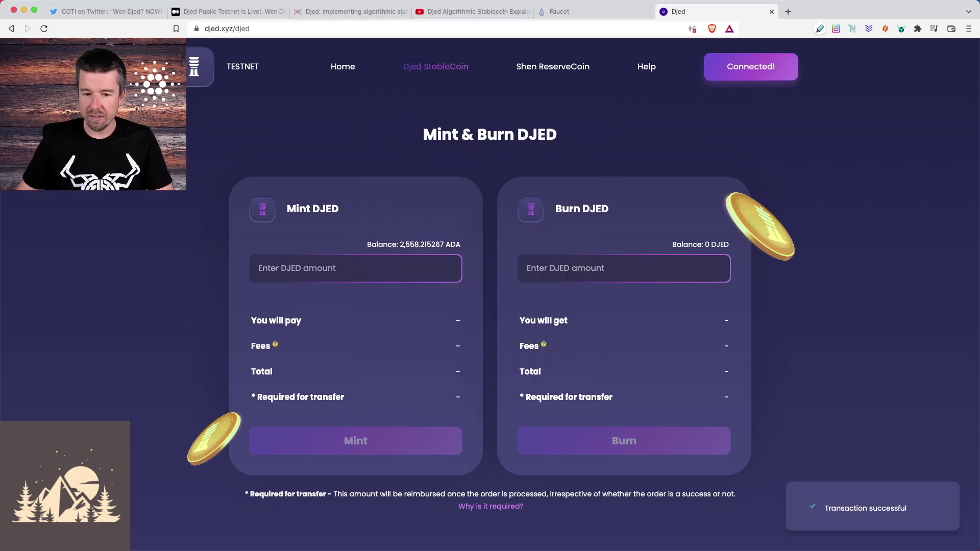
Check the wallet transaction history and confirm the 100 DJED balance has arrived
scroll(846, 193, down, 4)
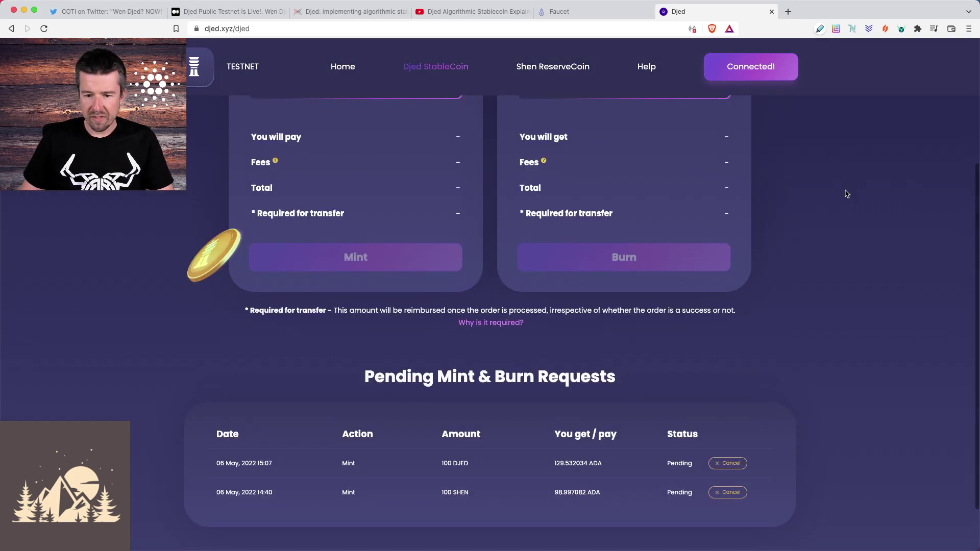
click(852, 29)
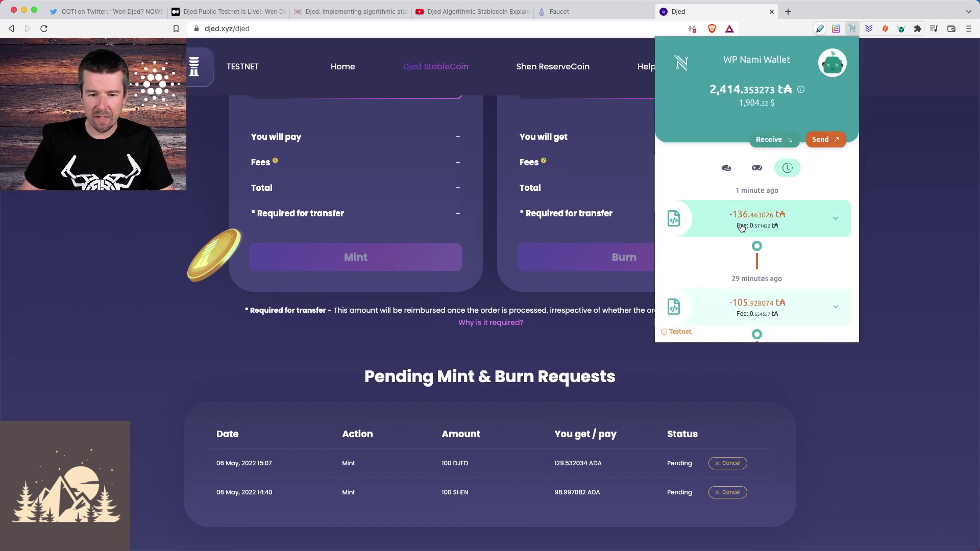
click(897, 244)
scroll(896, 253, down, 1)
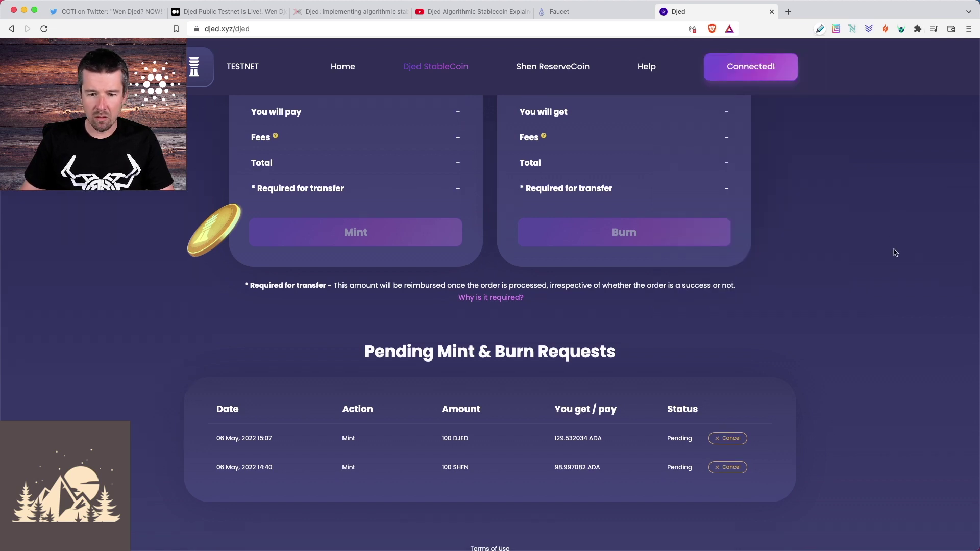
scroll(896, 252, down, 1)
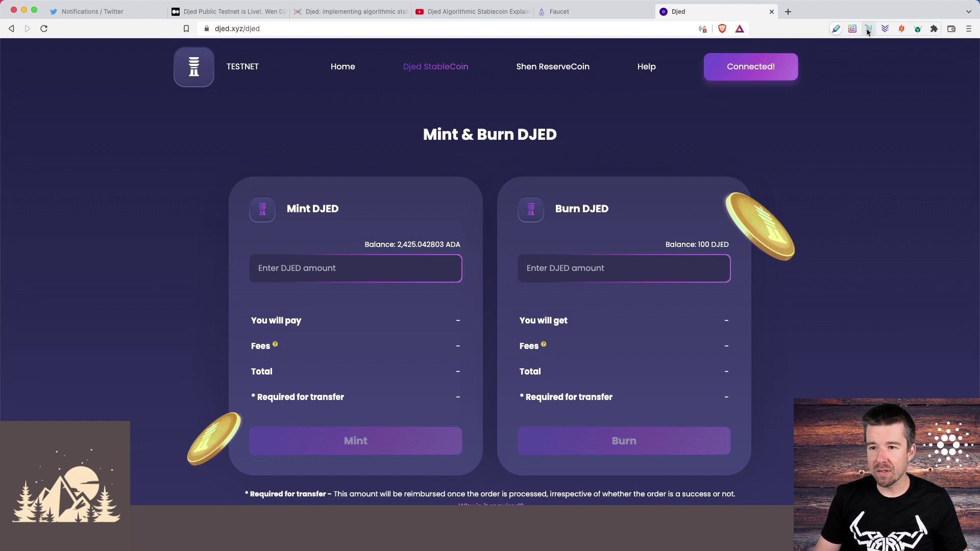
click(868, 29)
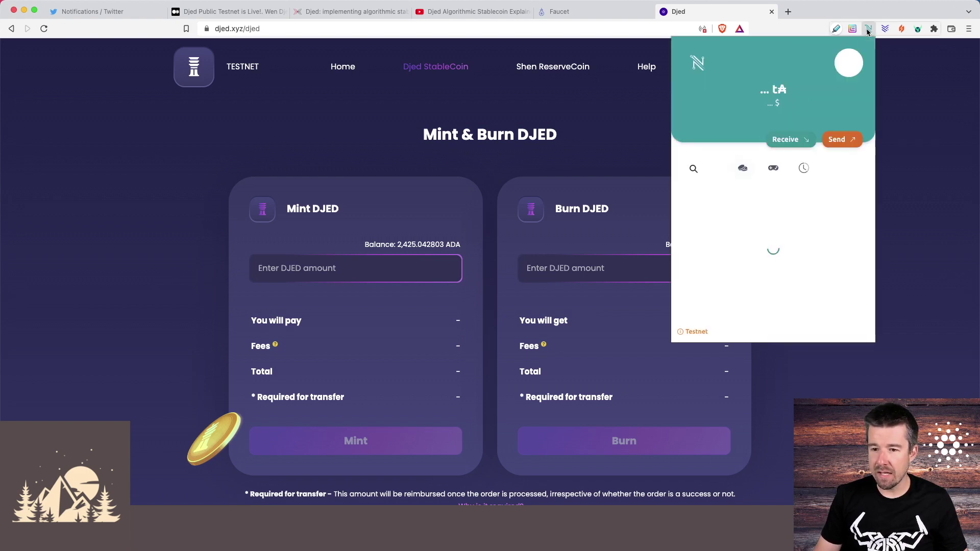
scroll(778, 177, down, 5)
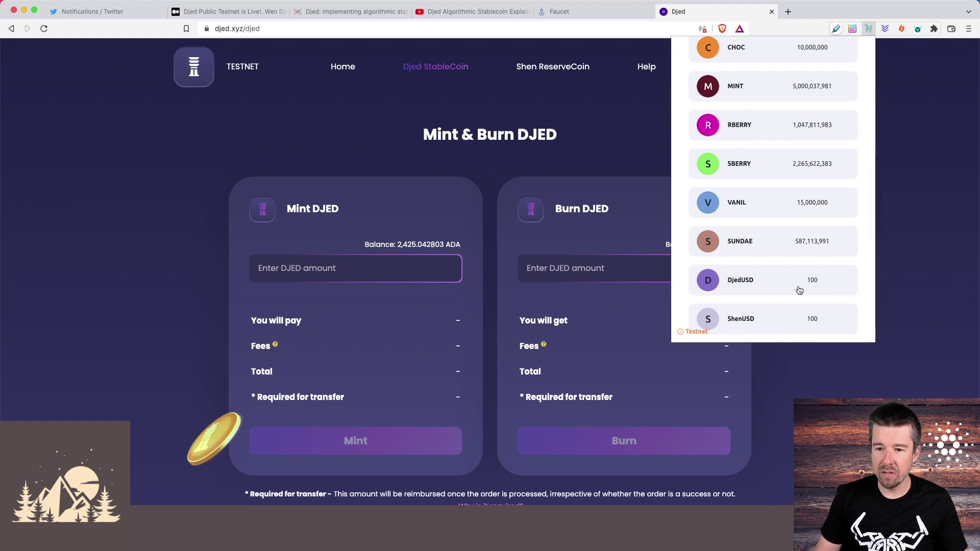
click(800, 383)
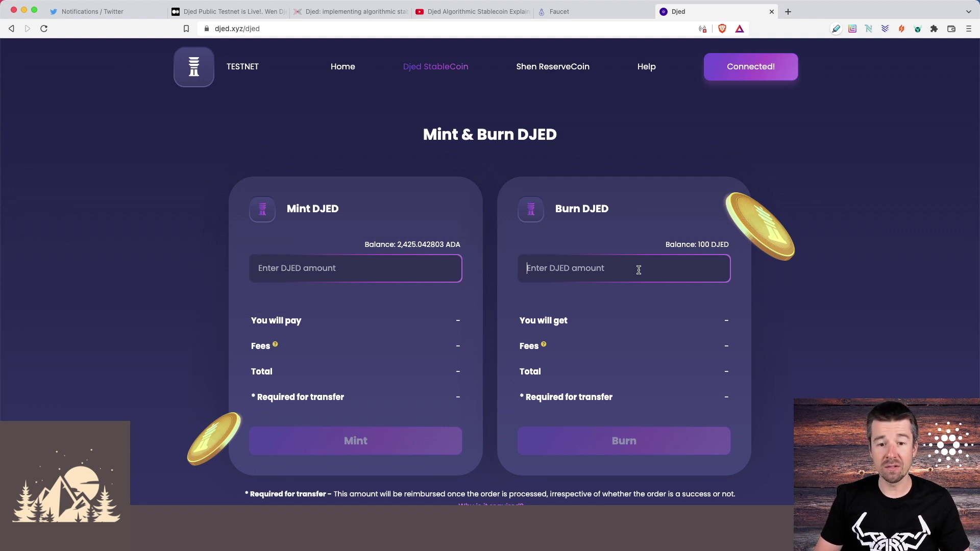
Burn 100 DJED for about 120.66 ADA, reviewing the asset in Nami before signing
click(638, 270)
text(100)
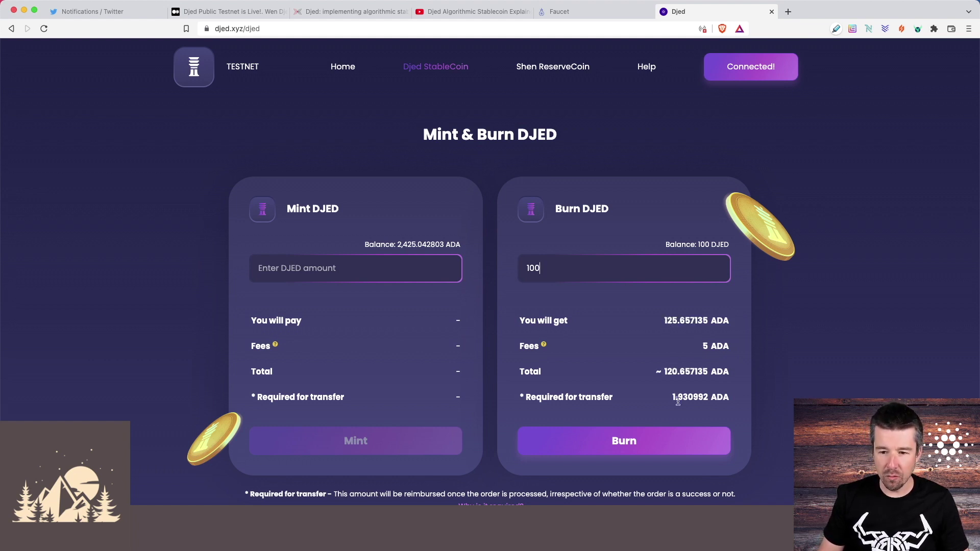
click(658, 446)
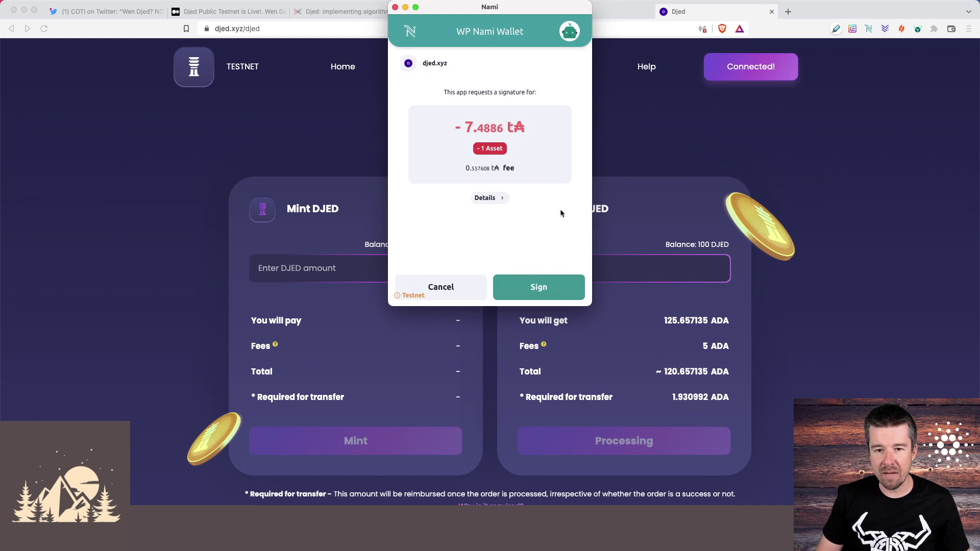
click(491, 148)
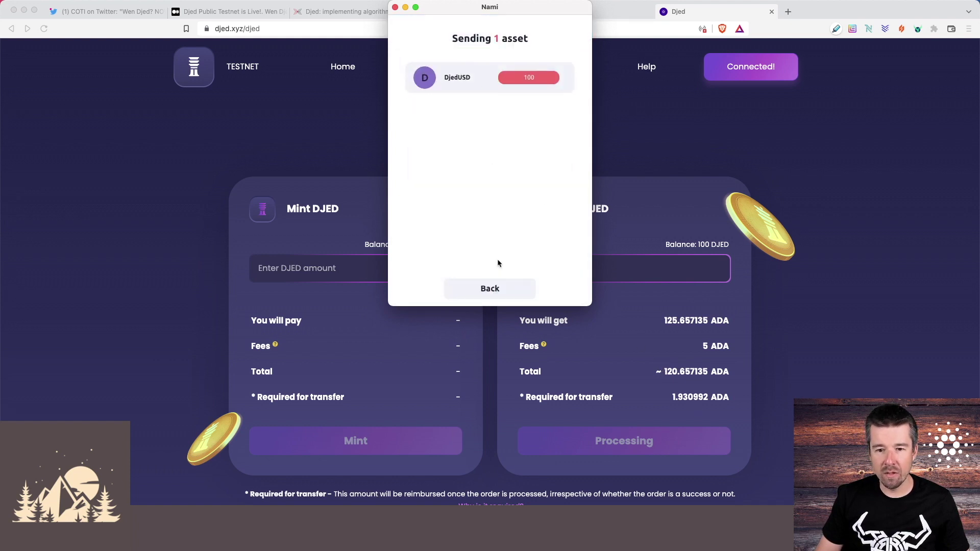
click(508, 292)
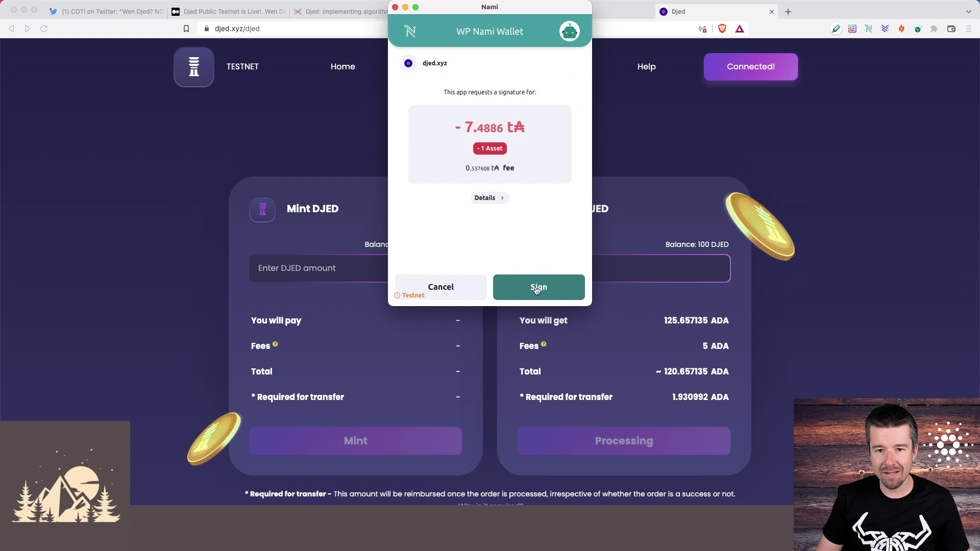
click(537, 290)
text(********)
click(536, 188)
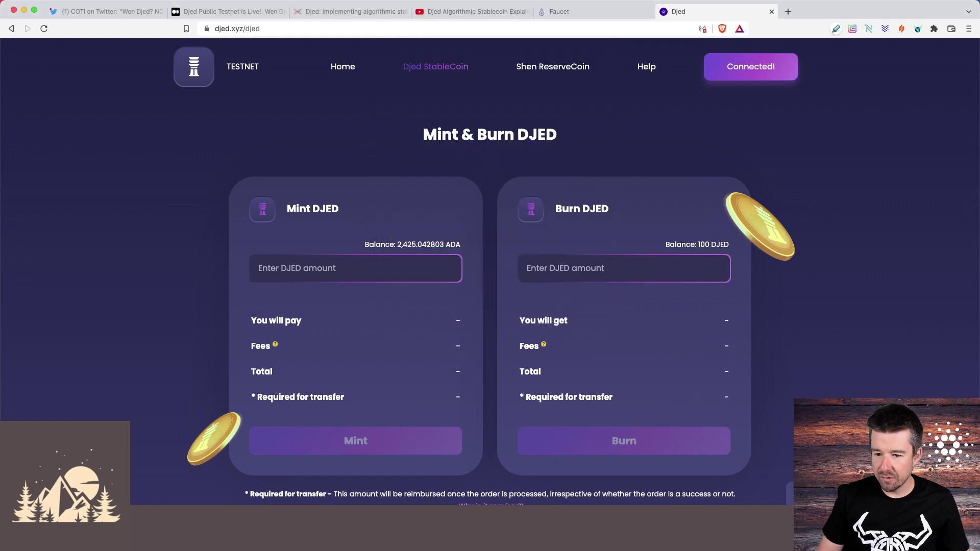
click(868, 28)
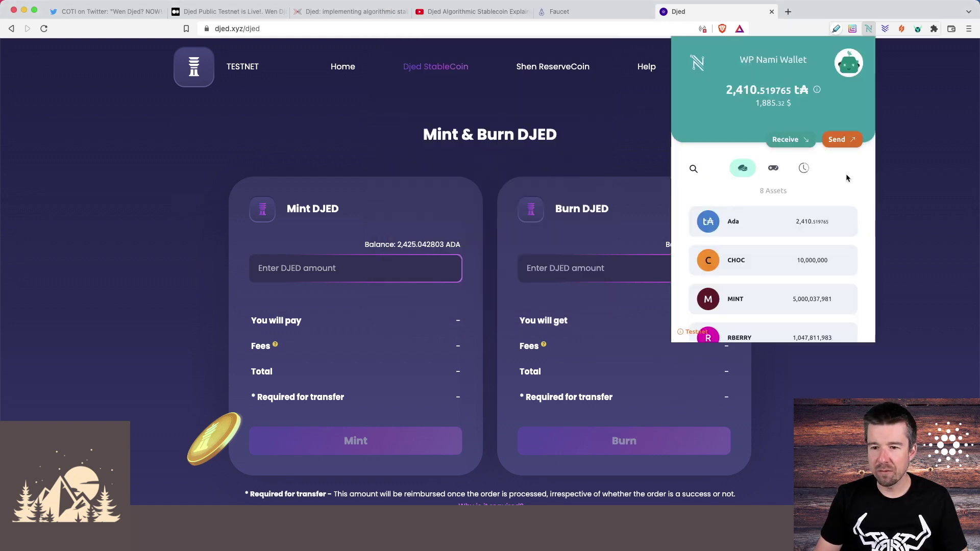
scroll(846, 184, down, 5)
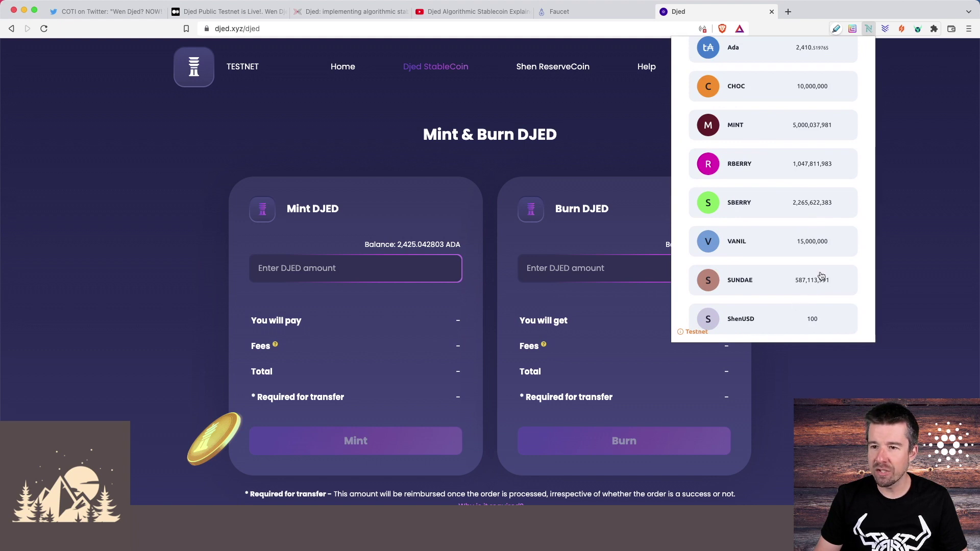
scroll(855, 170, up, 5)
click(804, 168)
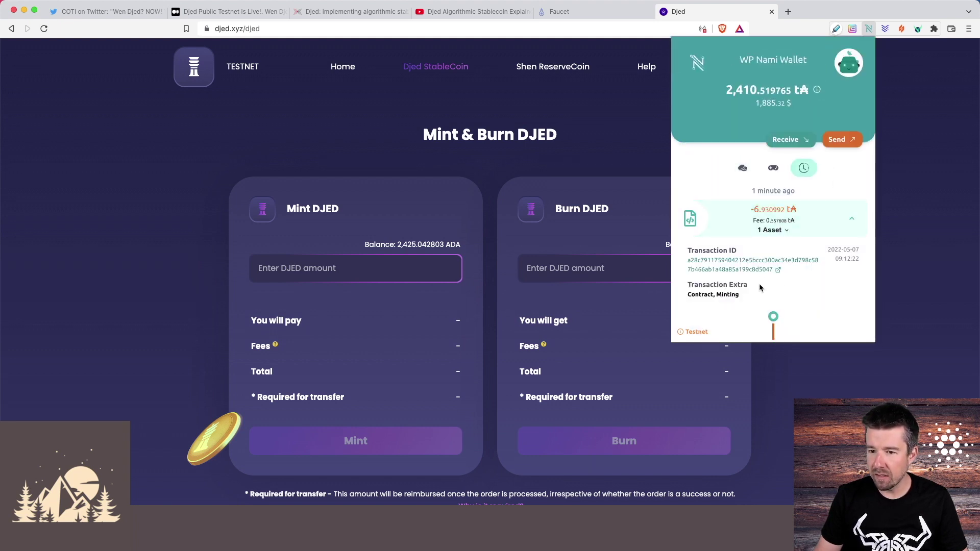
click(881, 285)
scroll(868, 307, down, 5)
scroll(862, 319, up, 1)
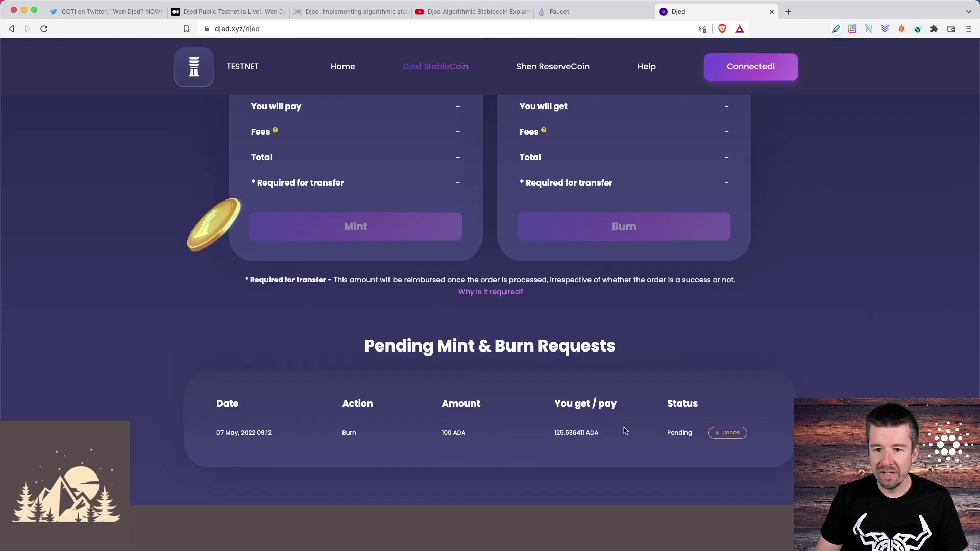
scroll(626, 430, up, 3)
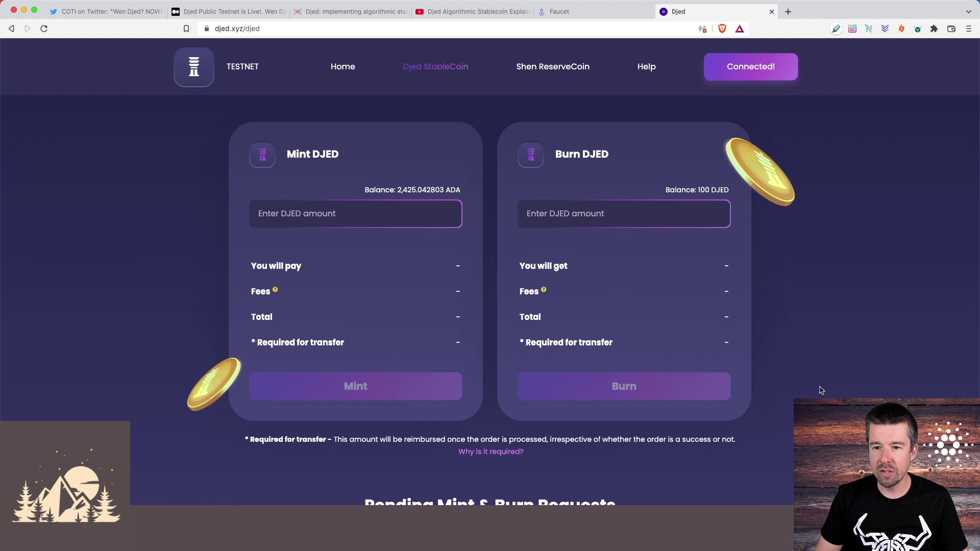